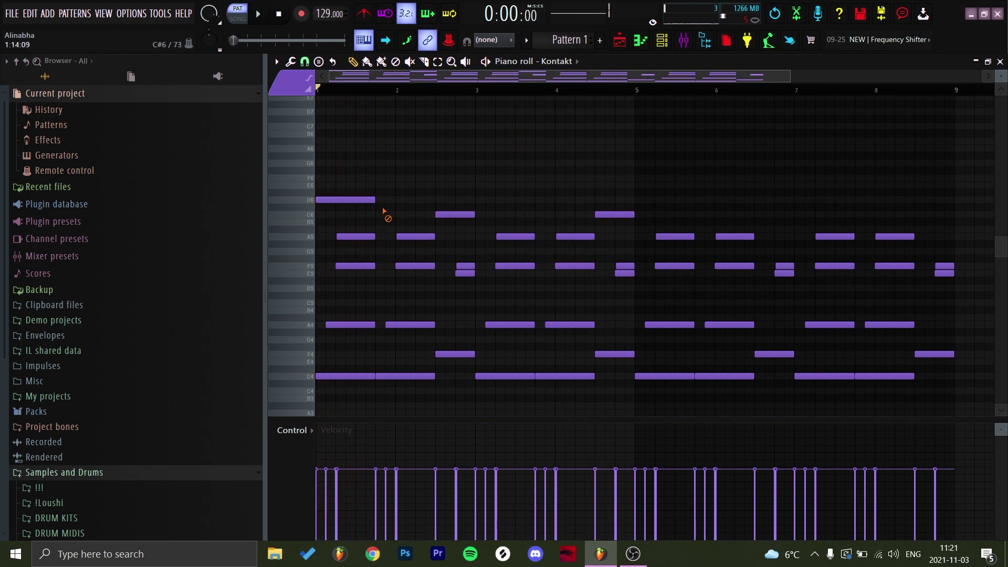
Step: Add a long melody note between the D6 and C6 notes across bars 1 and 2, auditioning it at G5 and A5
scroll(399, 233, "up", 3)
key("space")
left_click_drag(390, 169, 390, 205)
key("space")
left_click_drag(424, 205, 436, 205)
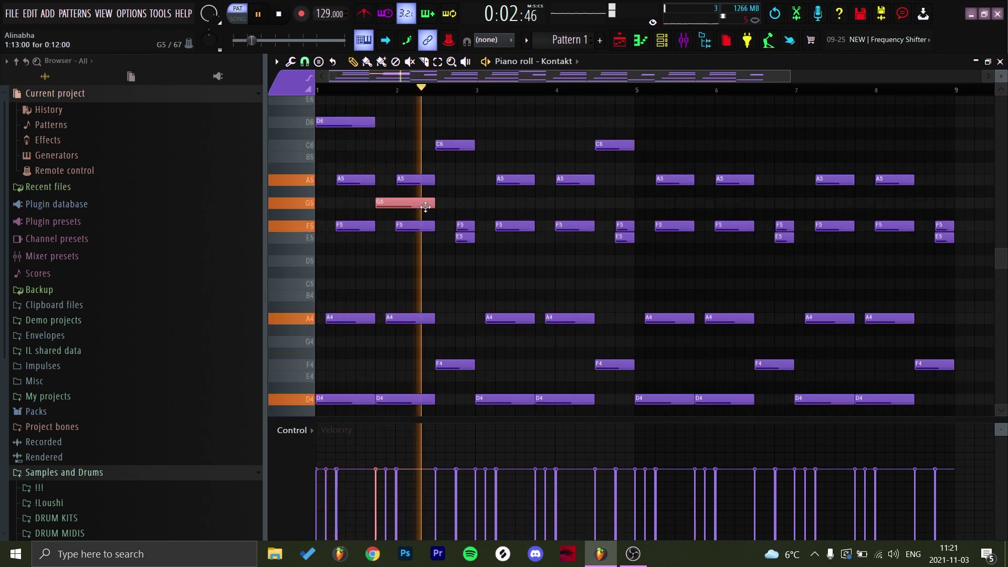
key("space")
key("space")
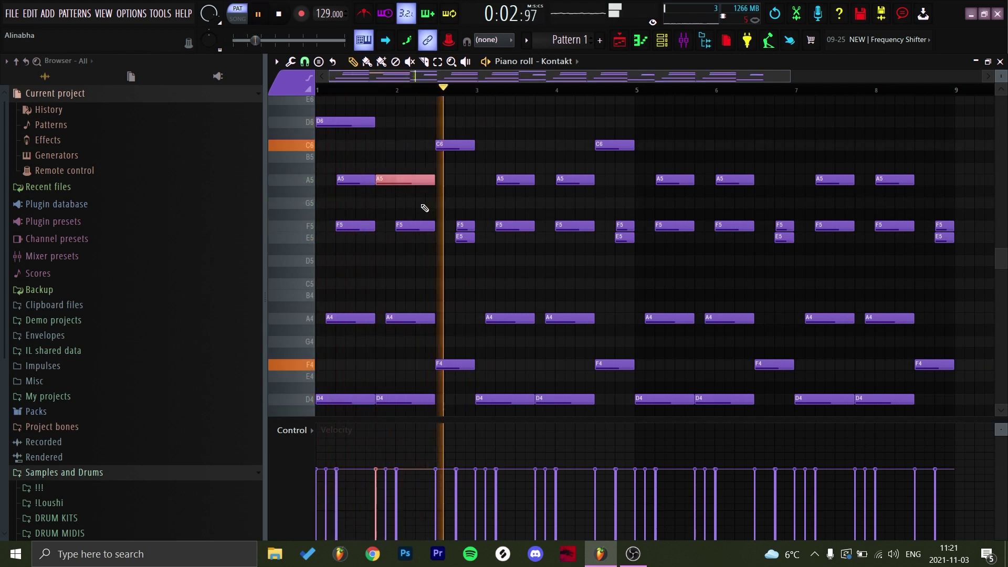
key("shift+Down")
key("space")
Step: Transpose the whole pattern so that its lowest bass note is C5 and its highest melody note is C7
key("ctrl+Down")
key("ctrl+Down")
scroll(425, 208, "up", 1)
key("ctrl+Up")
key("shift+Up")
key("shift+Up")
key("shift+Up")
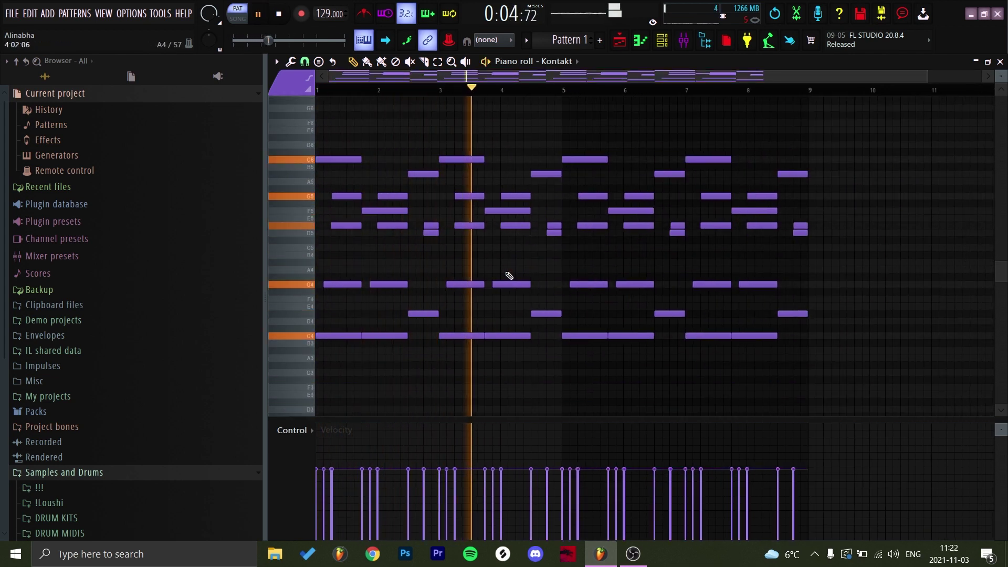
scroll(452, 304, "up", 1)
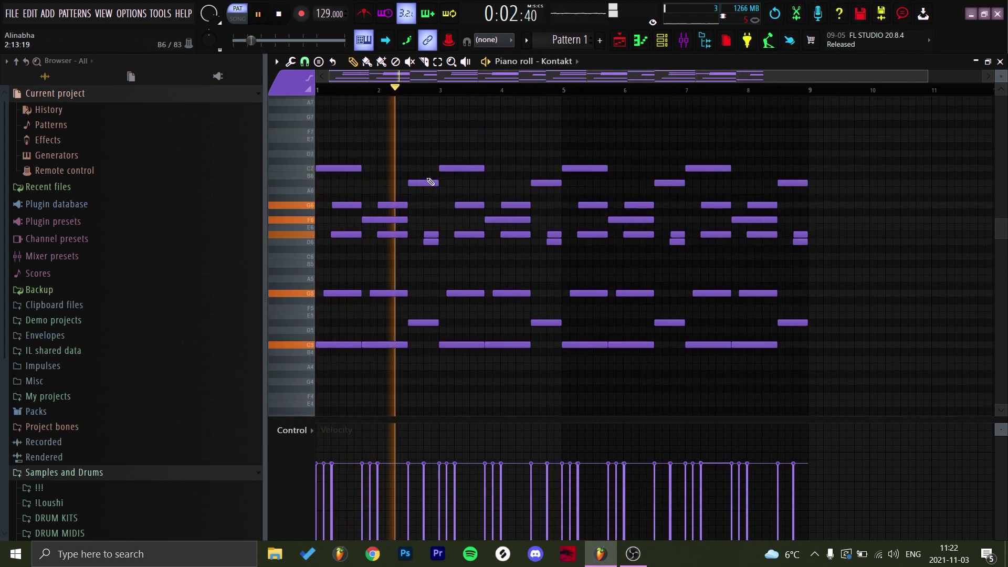
Step: Add a short F#6 note at the end of bar 8 and lower the matching short note ending bar 4 to F6
key("space")
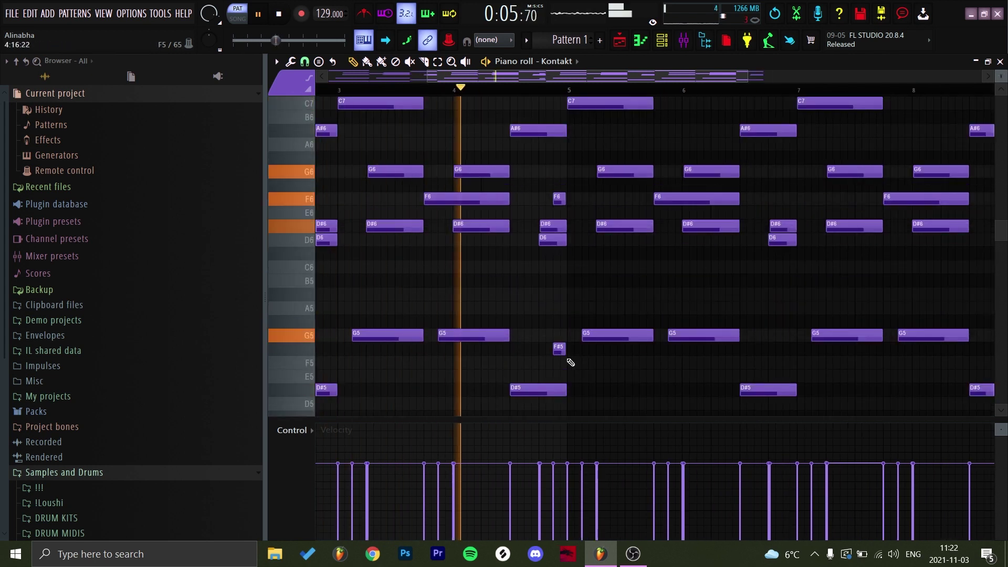
key("space")
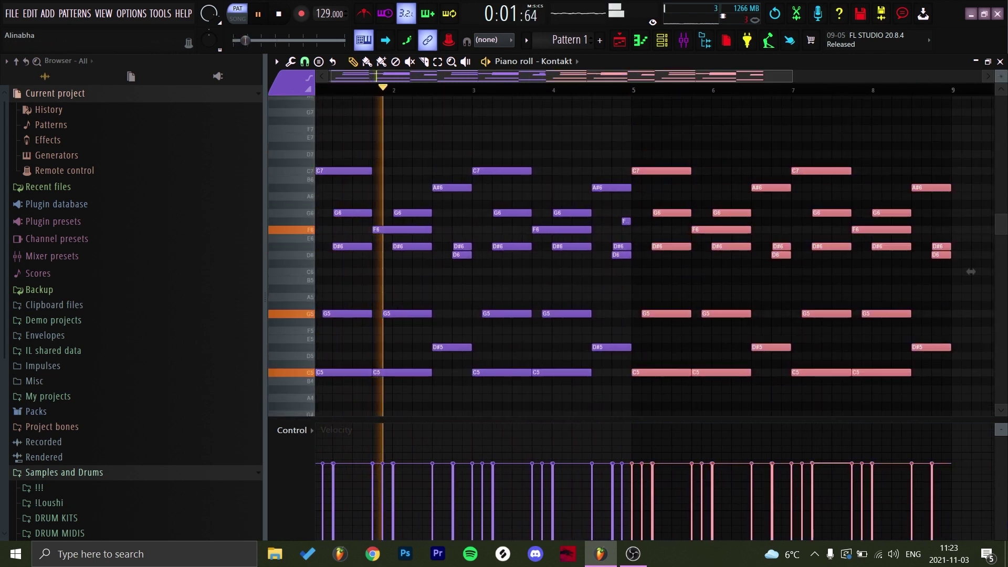
left_click(944, 222)
left_click(746, 176, "ctrl")
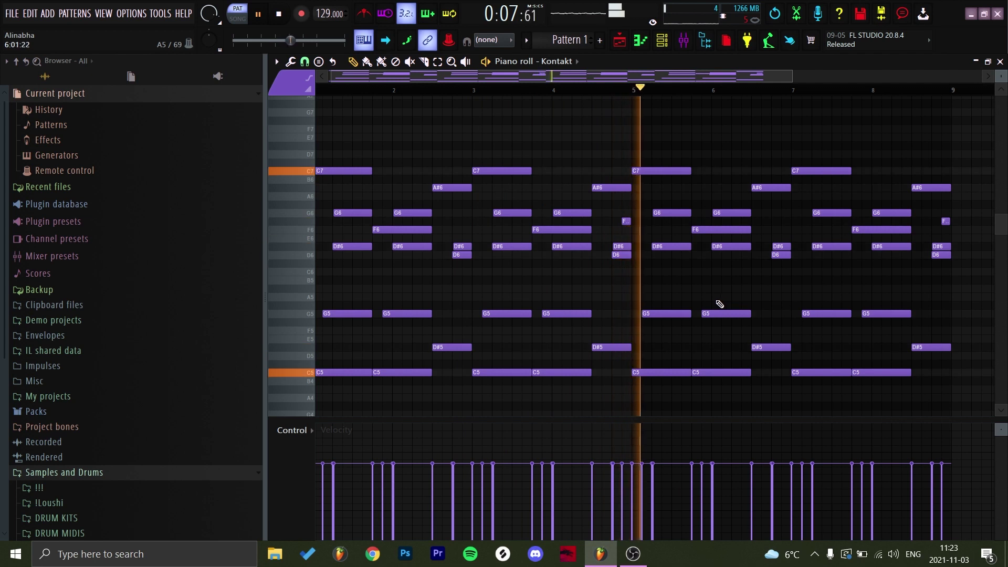
left_click_drag(625, 221, 624, 229)
key("space")
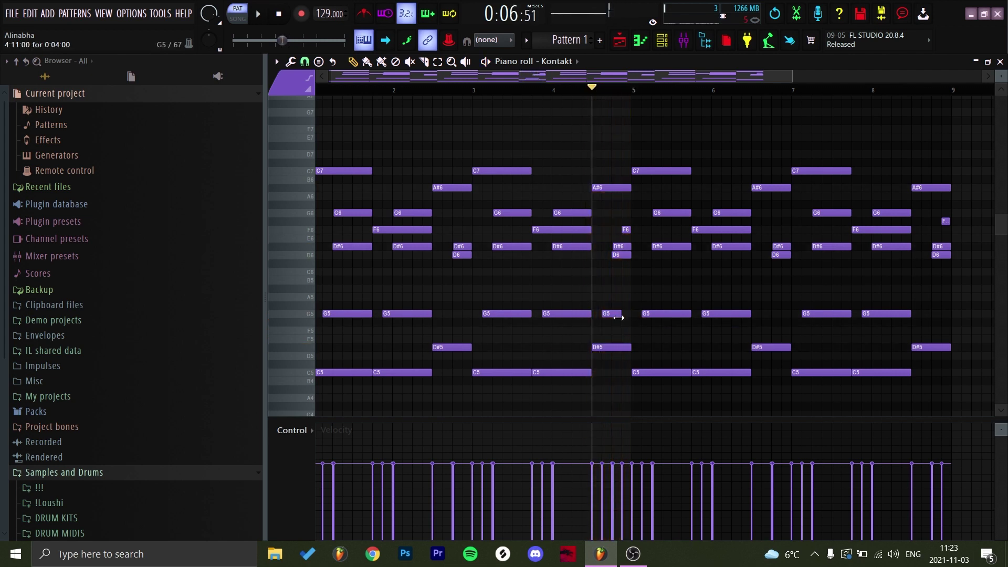
Step: Extend the short G5 note late in bar 4 to the bar's end and move it to A#5, auditioning F#5 and G#5 first
key("space")
mouse_move(619, 316)
left_mouse_down()
mouse_move(630, 316)
mouse_move(620, 322)
left_mouse_up()
key("space")
key("space")
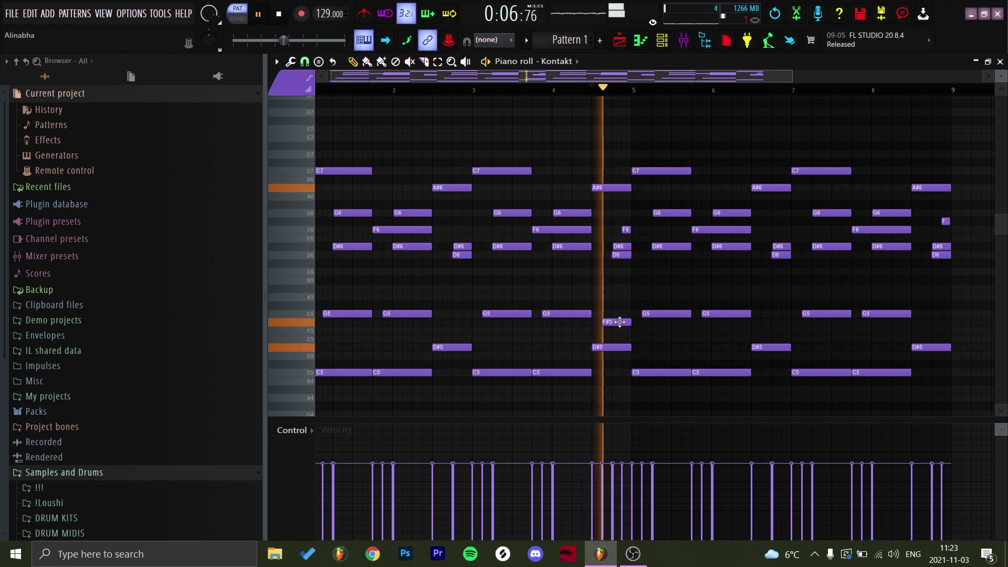
key("space")
key("space")
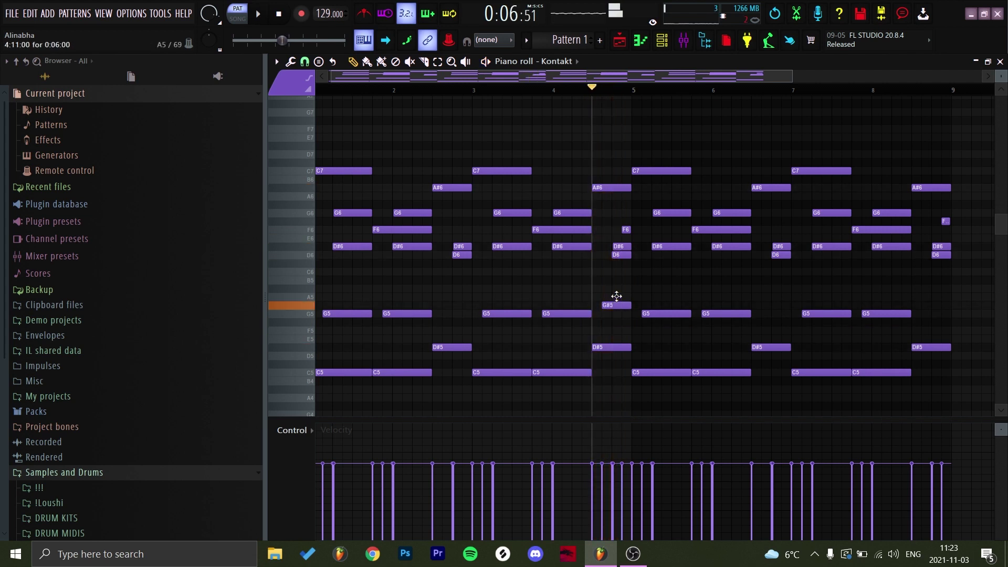
key("space")
key("space")
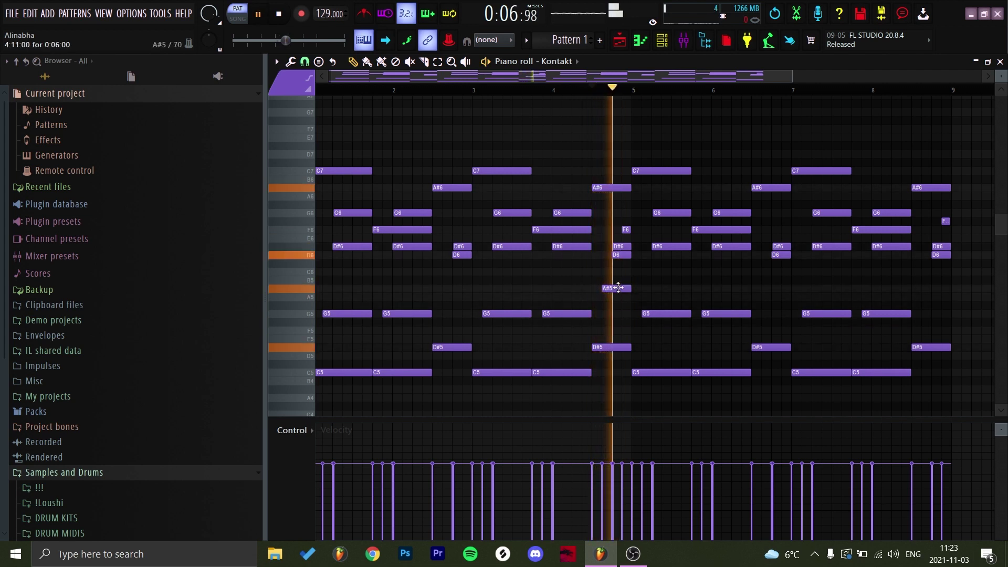
key("space")
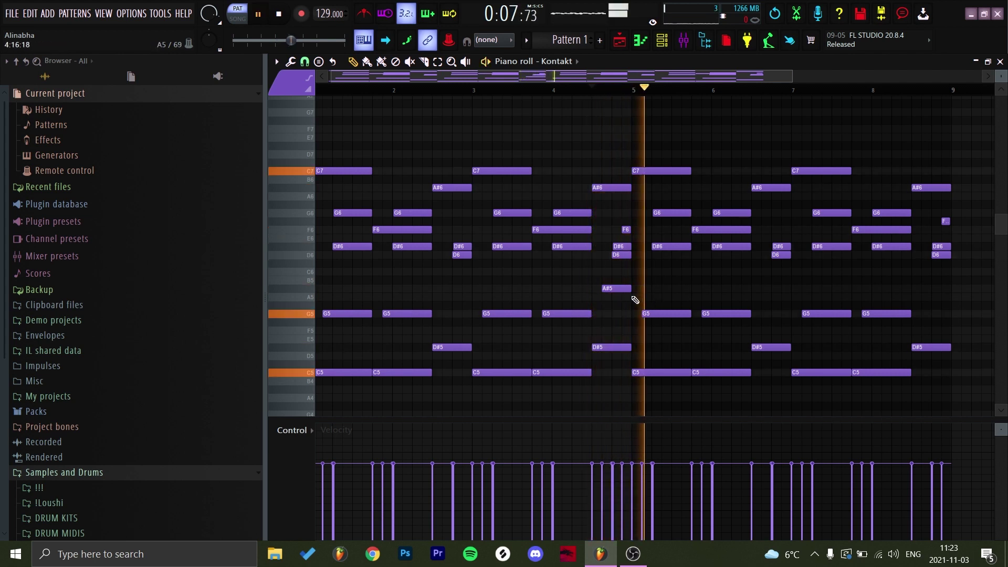
Step: Replace the notes in bars 5 to 8 with a duplicate of the first four bars and play the pattern from the start
left_click_drag(657, 132, 1003, 461)
key("Delete")
key("ctrl+b")
key("space")
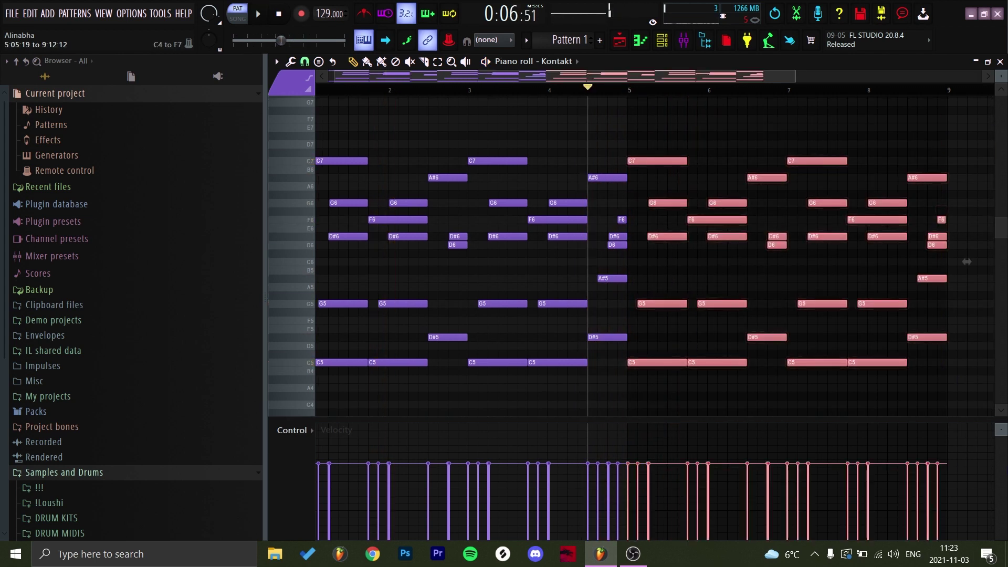
left_click_drag(626, 89, 315, 90)
key("space")
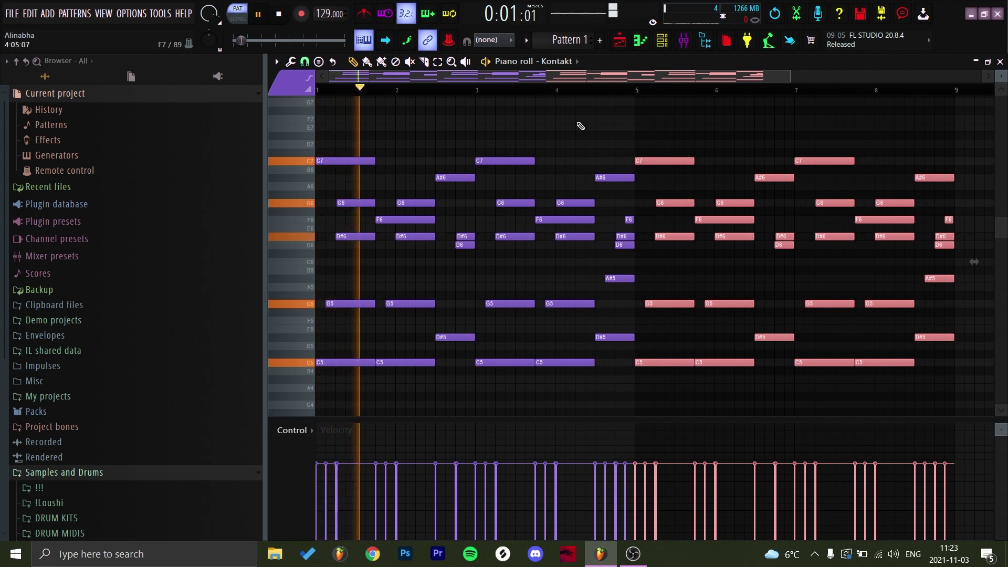
right_click(632, 148)
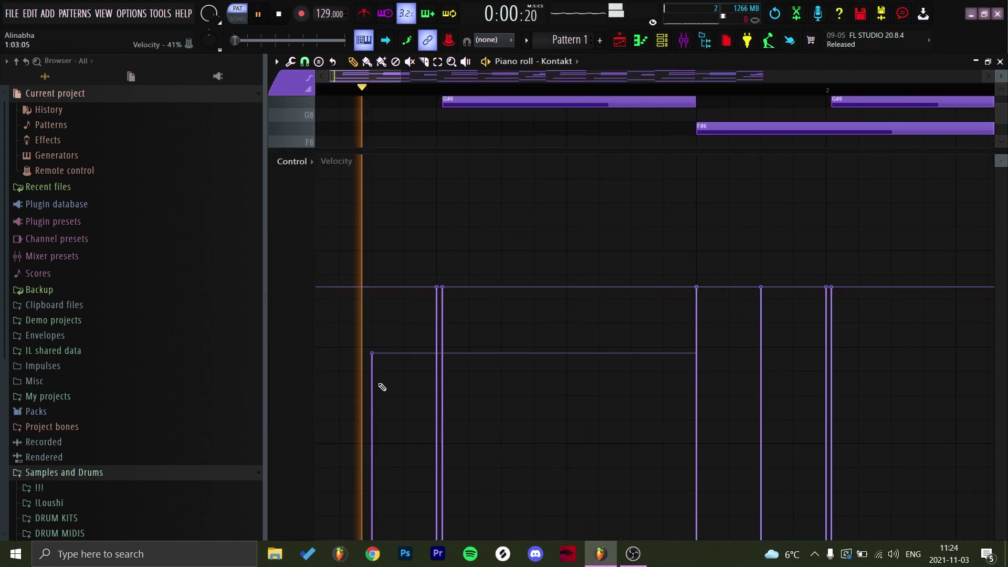
Step: Vary the note velocities across the pattern and shift the high C#7 and B6 melody notes slightly later in time
mouse_move(383, 387)
left_mouse_down()
mouse_move(466, 309)
mouse_move(662, 361)
left_mouse_up()
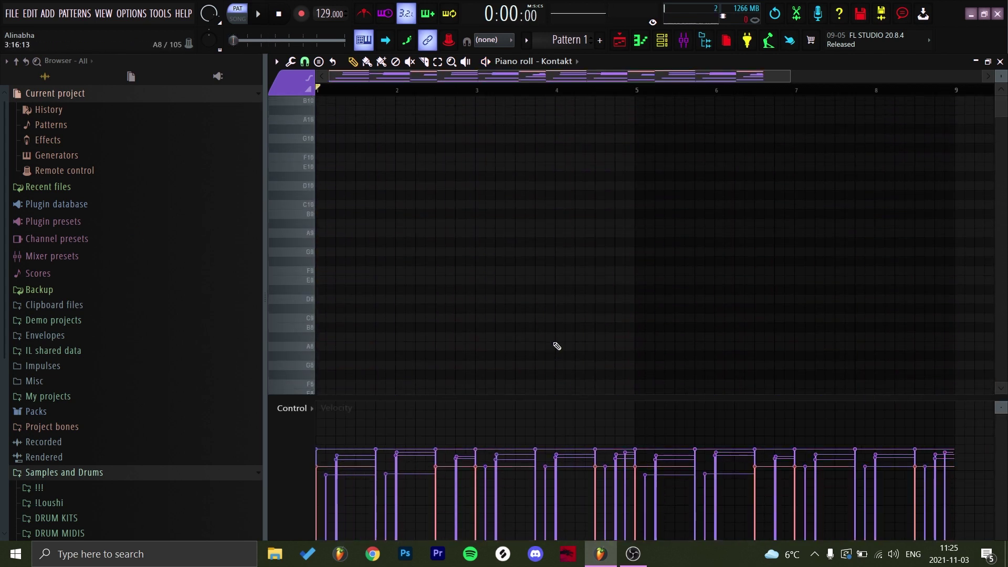
key("space")
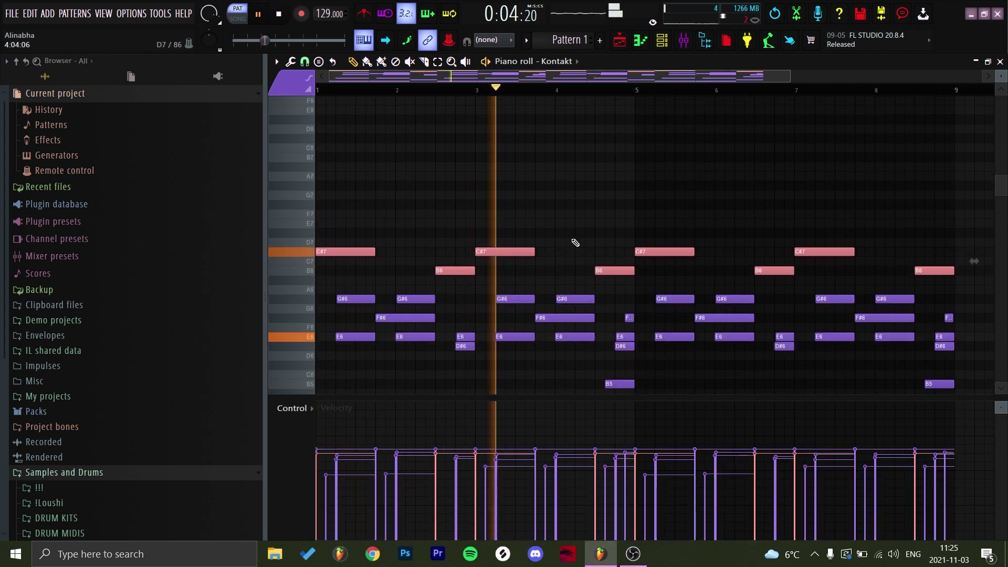
left_click_drag(942, 273, 586, 236)
key("space")
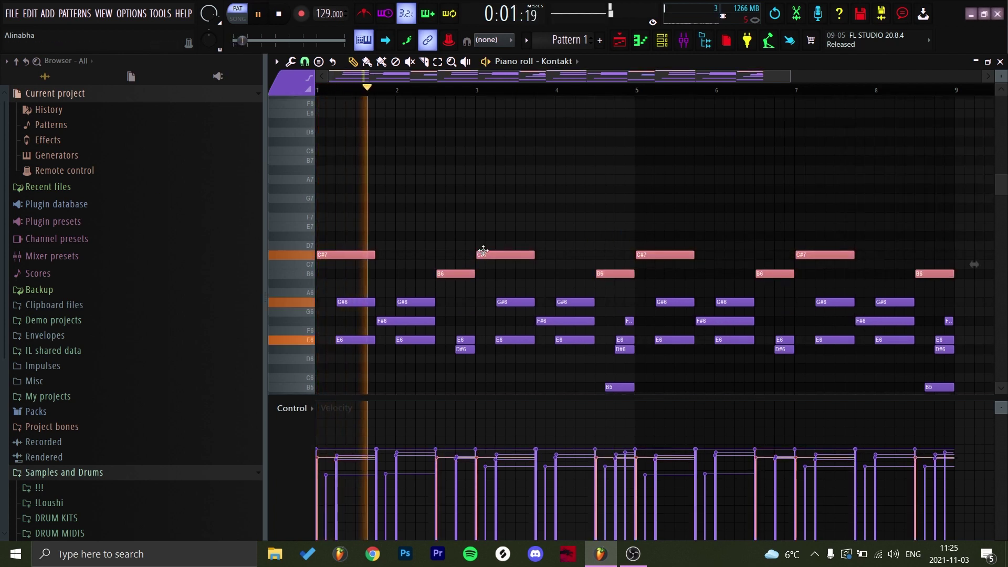
right_click(577, 213)
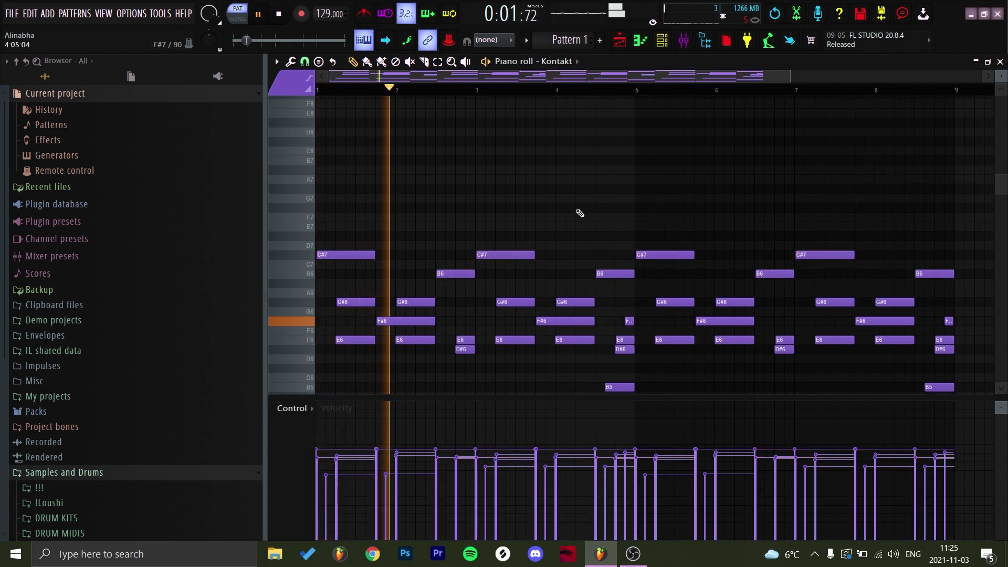
scroll(548, 197, "down", 4)
scroll(555, 196, "down", 2)
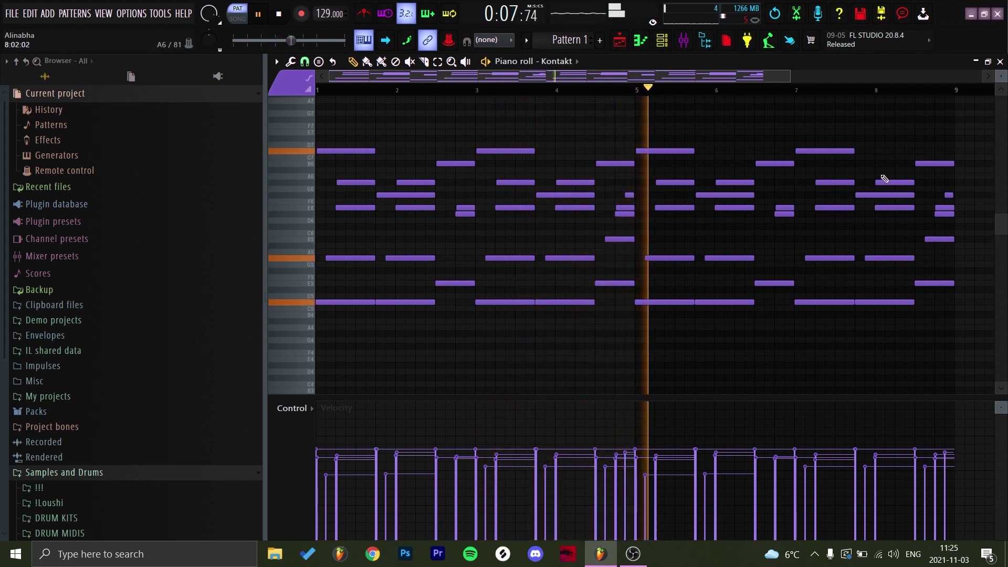
Step: Close the piano roll and add a second Kontakt instrument as a new channel
left_click(1000, 61)
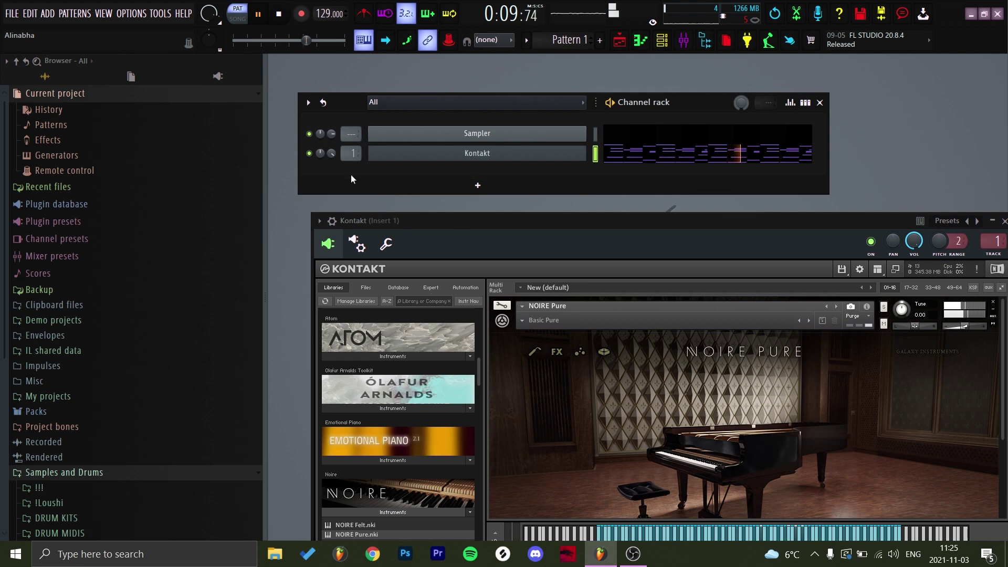
left_click(477, 184)
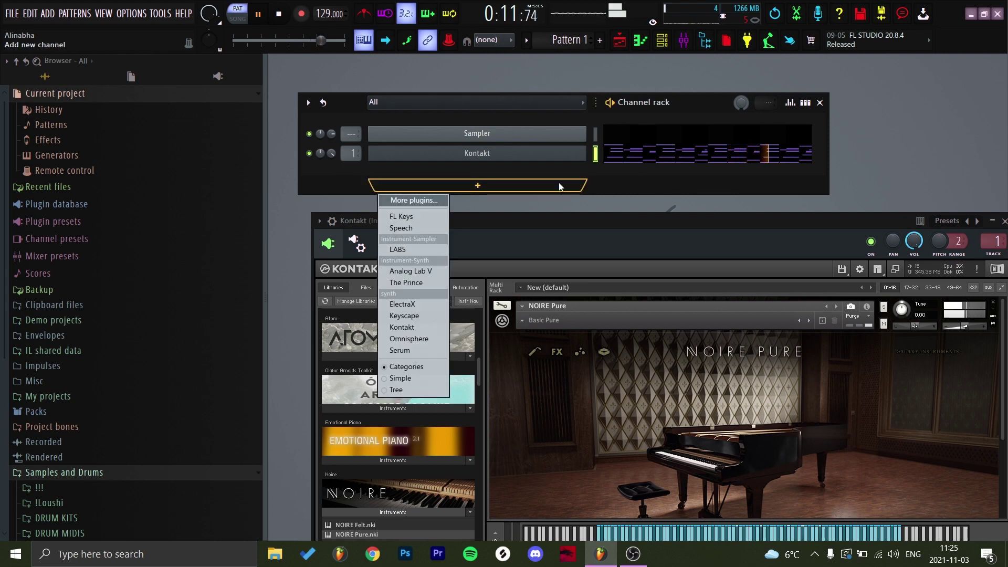
left_click(415, 328)
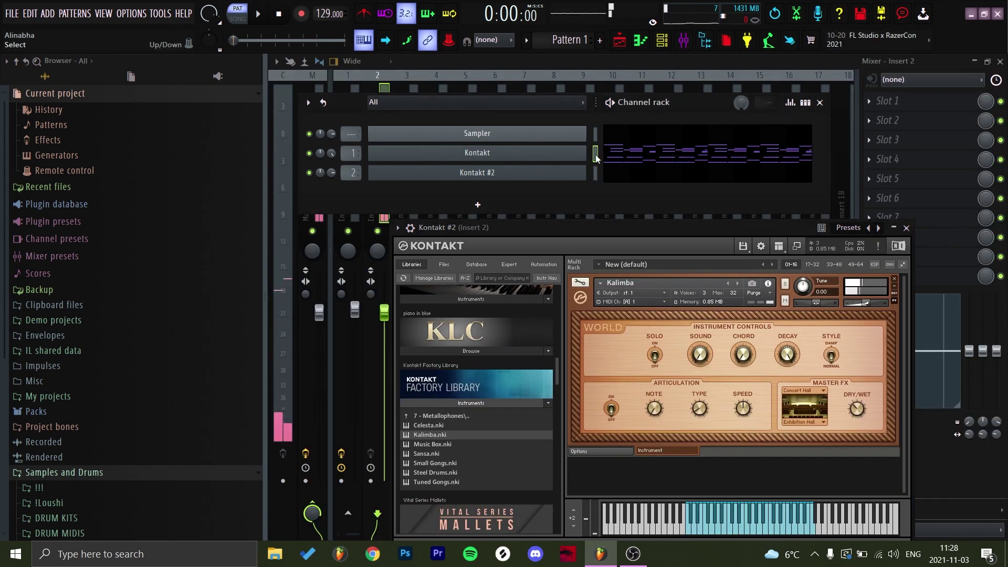
Step: Paste the copied piano pattern into the Kontakt #2 Kalimba channel and audition it with the first Kontakt channel muted
left_click(595, 175)
key("ctrl+v")
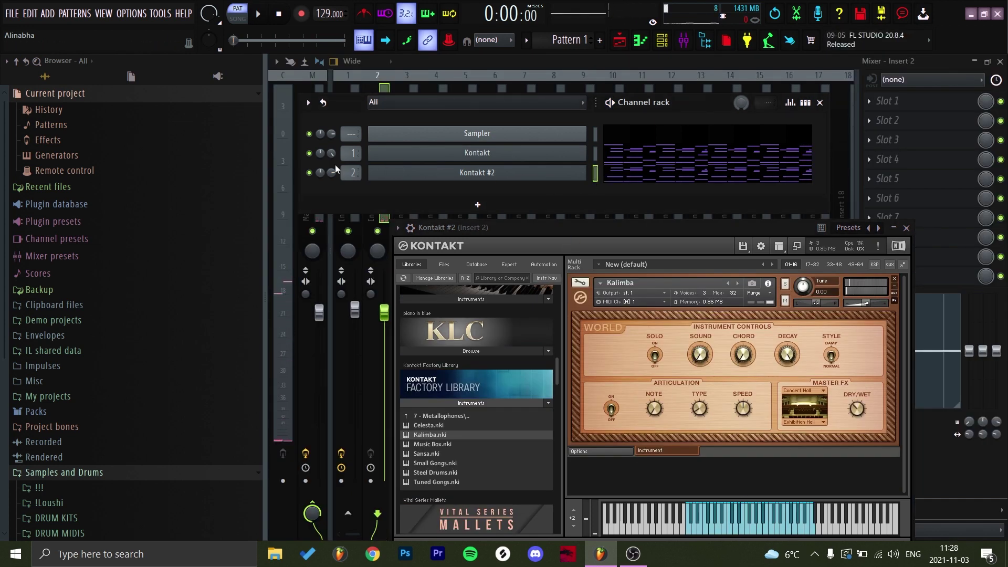
left_click(310, 153)
key("space")
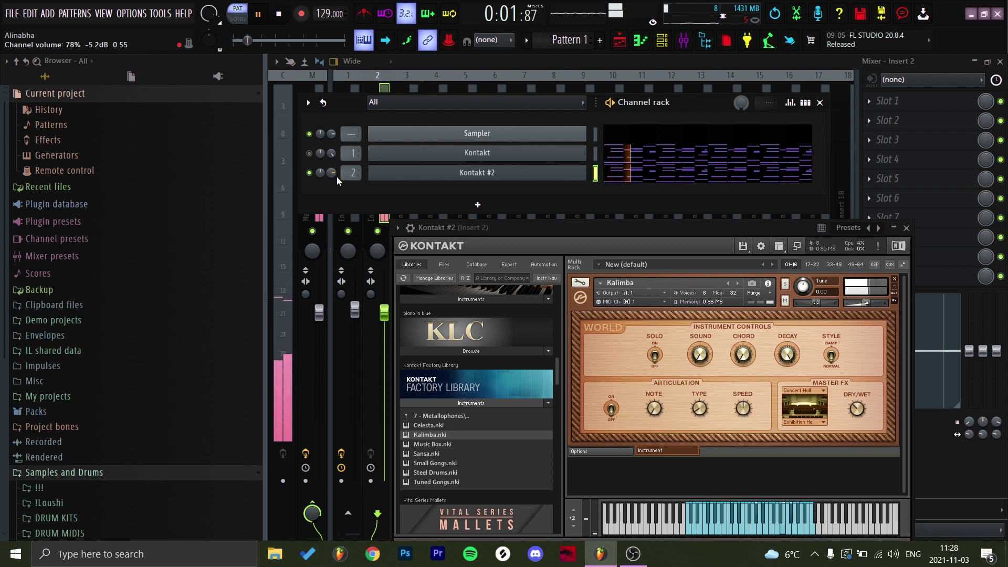
left_click_drag(332, 174, 334, 177)
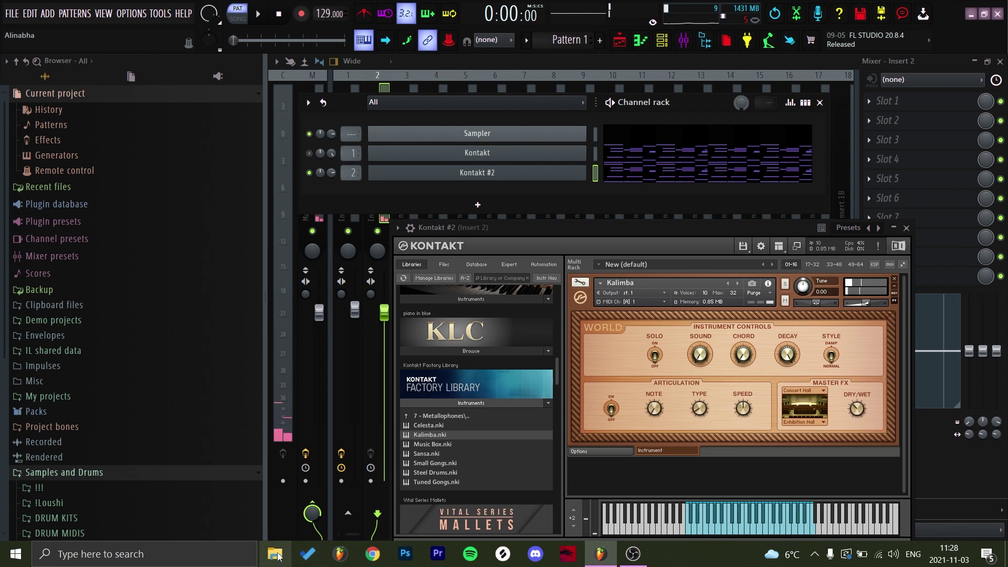
Step: Load the kalimba factory preset from File Explorer's recent files onto mixer Insert 2
left_click(275, 554)
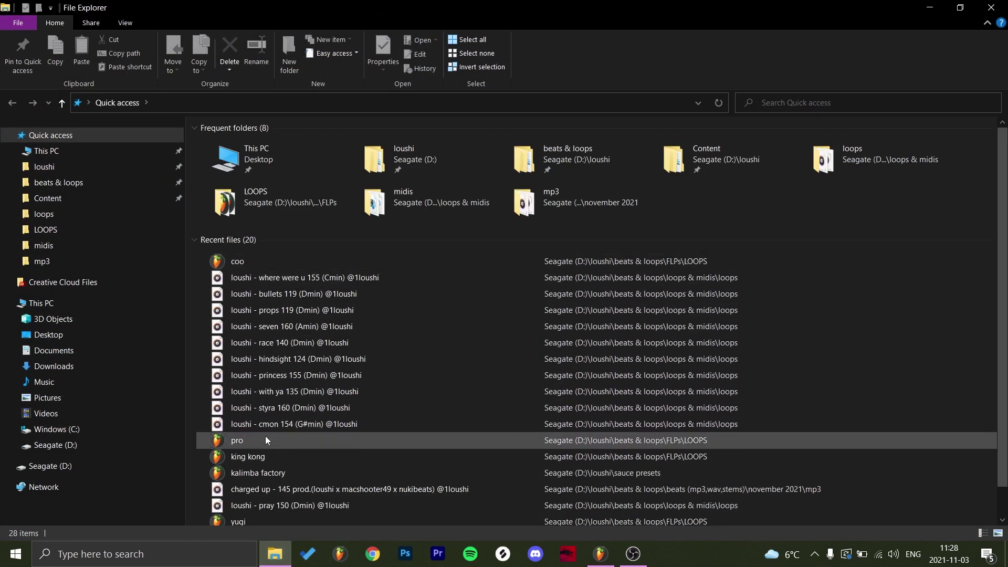
left_click_drag(269, 471, 597, 418)
left_click(690, 41)
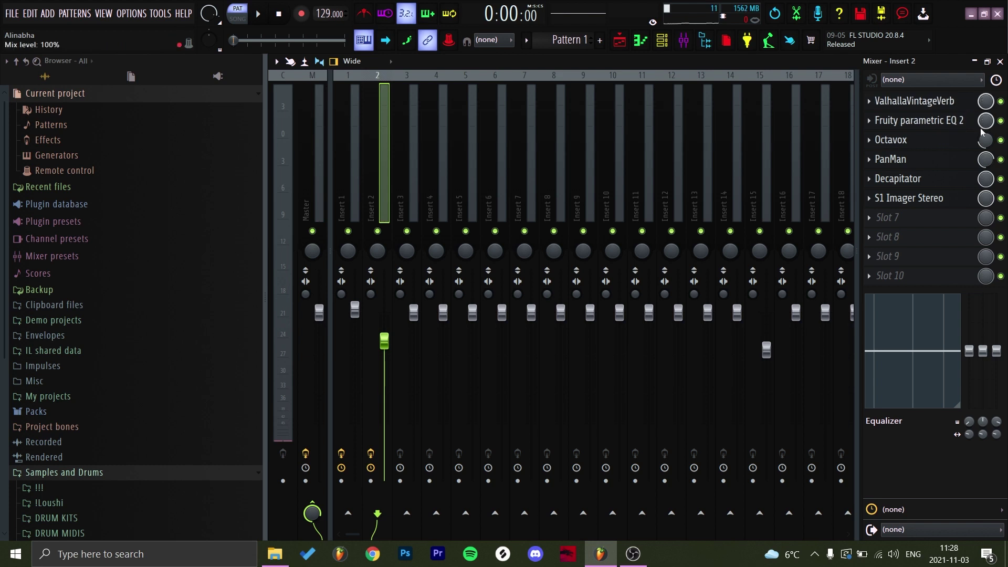
left_click(1000, 62)
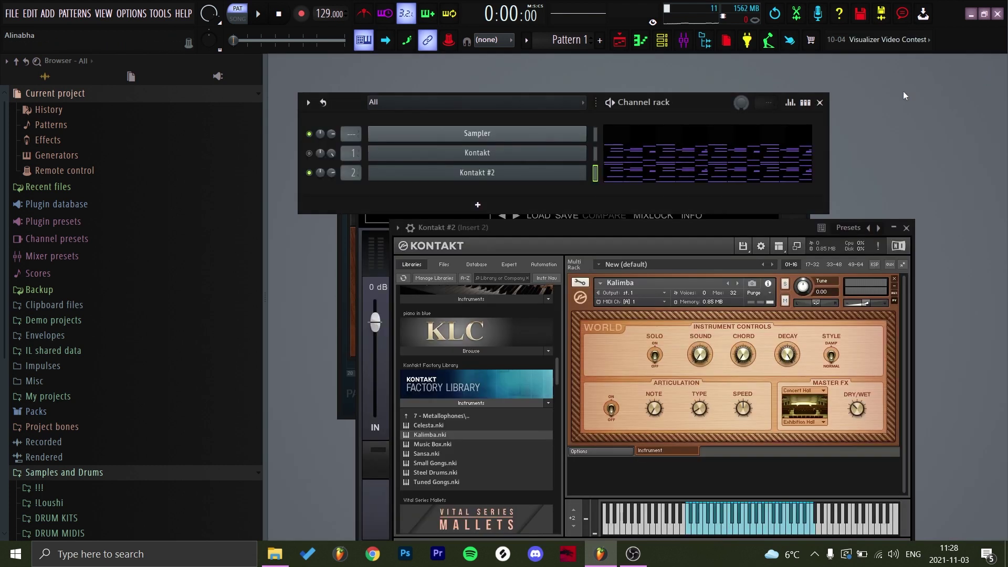
left_click(684, 41)
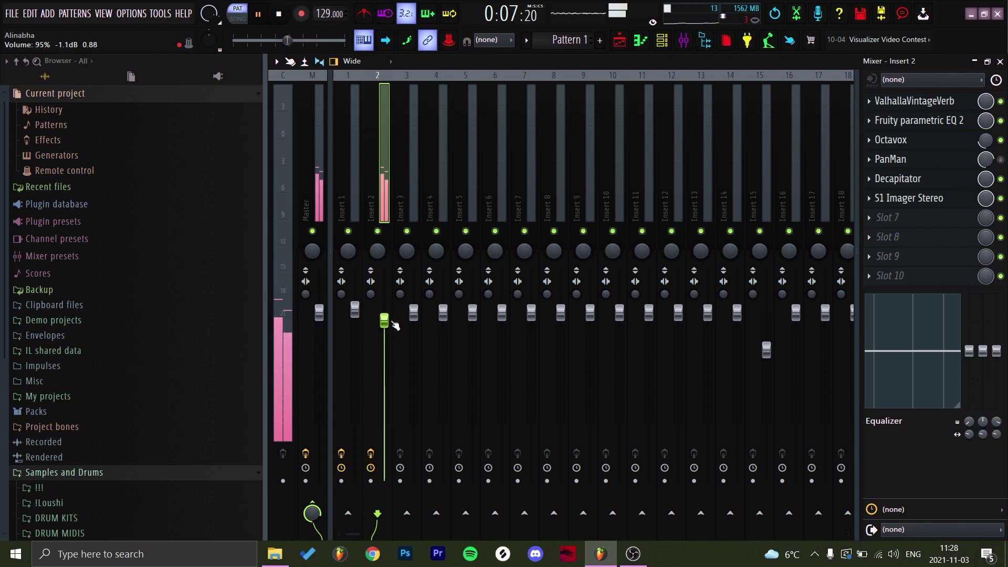
Step: Examine the settings of each effect on Insert 2, from ValhallaVintageVerb through Octavox and Decapitator to S1 Imager Stereo
left_click(916, 101)
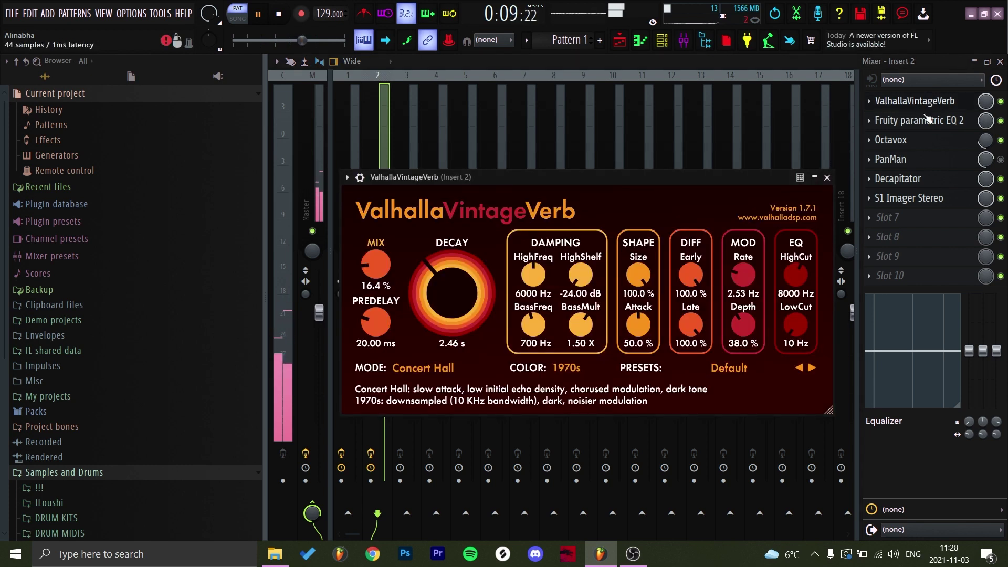
left_click(920, 120)
left_click(920, 139)
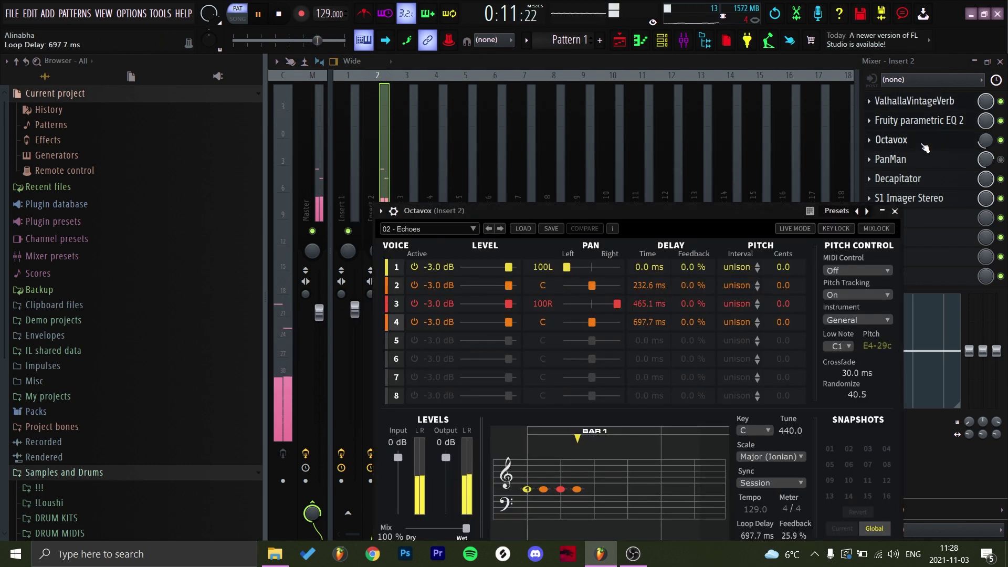
left_click(922, 143)
left_click(931, 160)
left_click(932, 164)
left_click(933, 181)
left_click(931, 185)
left_click(932, 198)
left_click(930, 200)
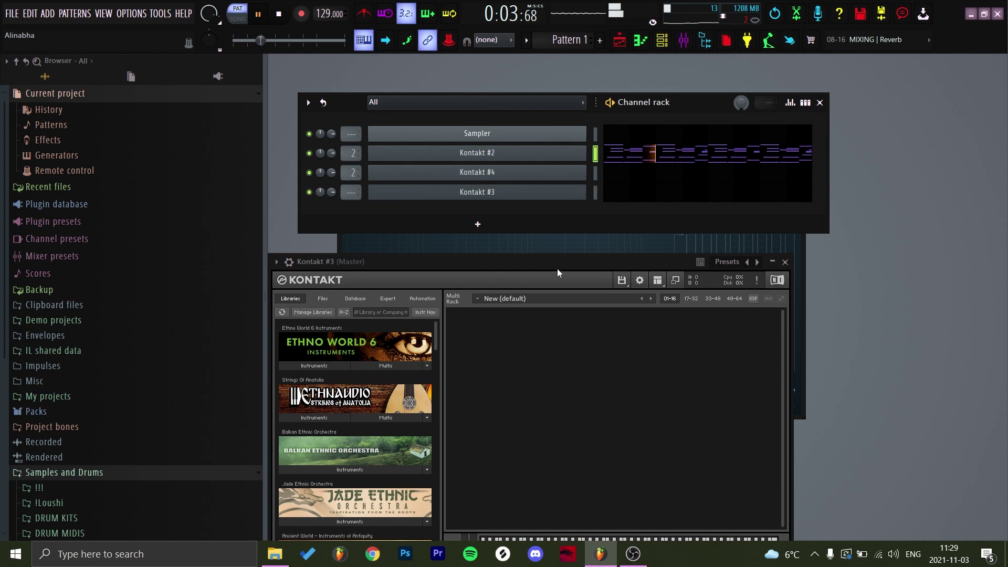
Step: Open the Kontakt #4 instrument and raise the Kalimba's tuning to 13.00
left_click(449, 177)
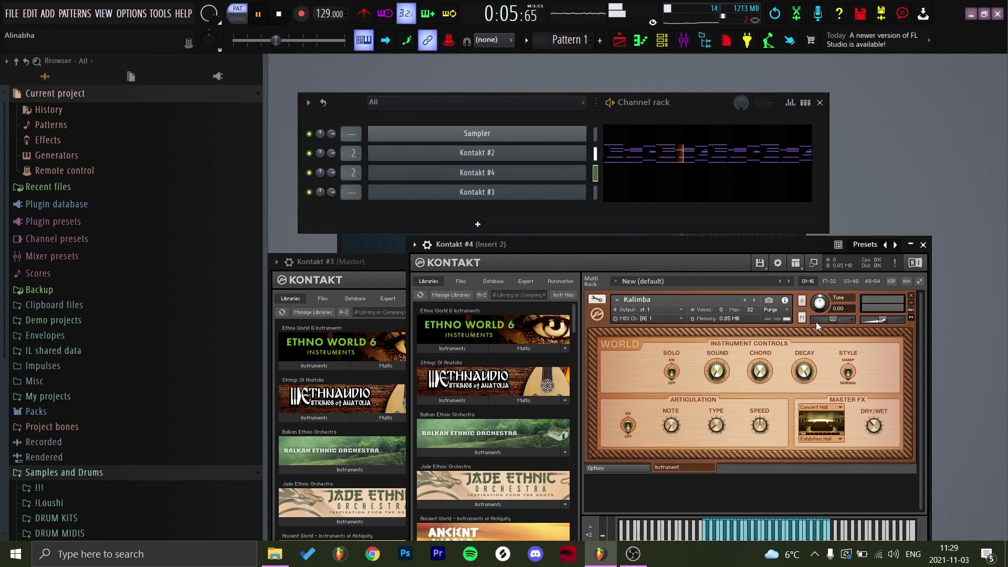
left_click_drag(815, 287, 816, 281)
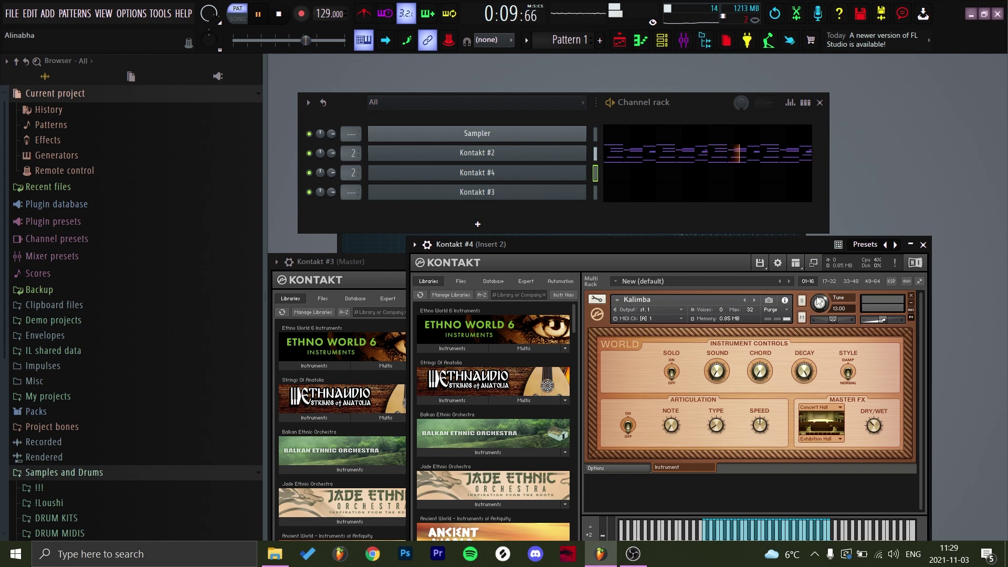
Step: Record a short kalimba melody over bars 2 to 4 in Kontakt #4's piano roll and quantize its notes
left_click(625, 181)
key("space")
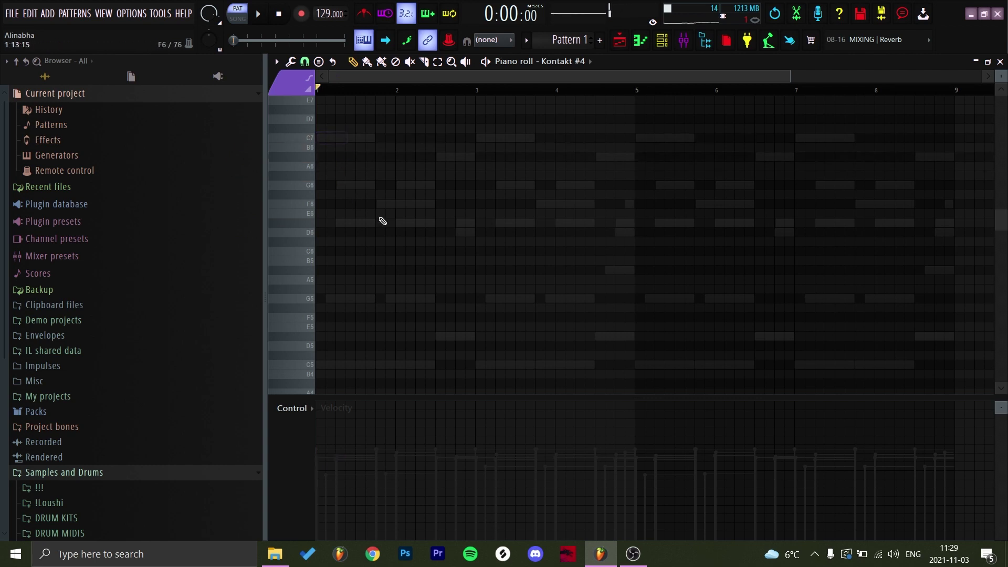
scroll(383, 221, "down", 3)
key("space")
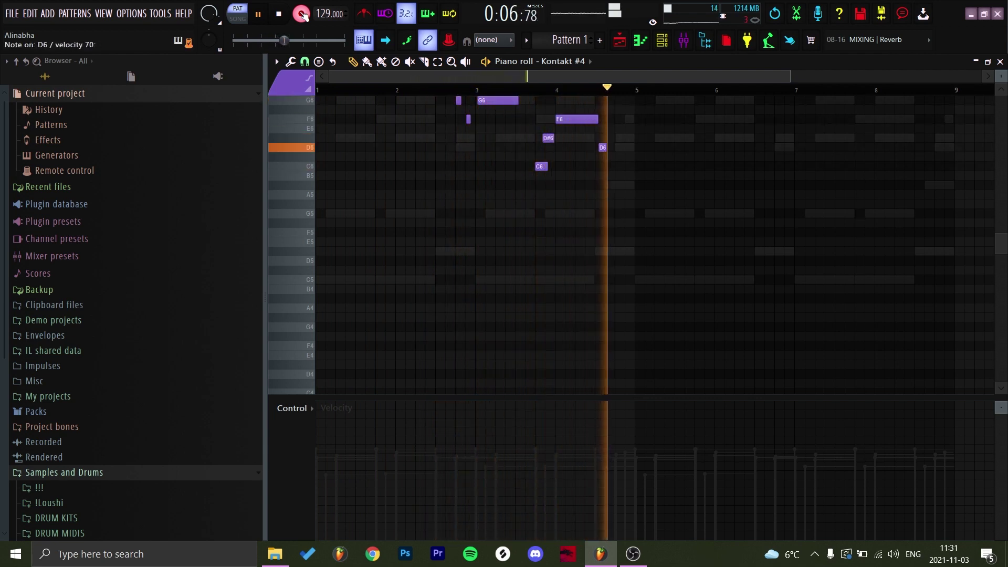
key("space")
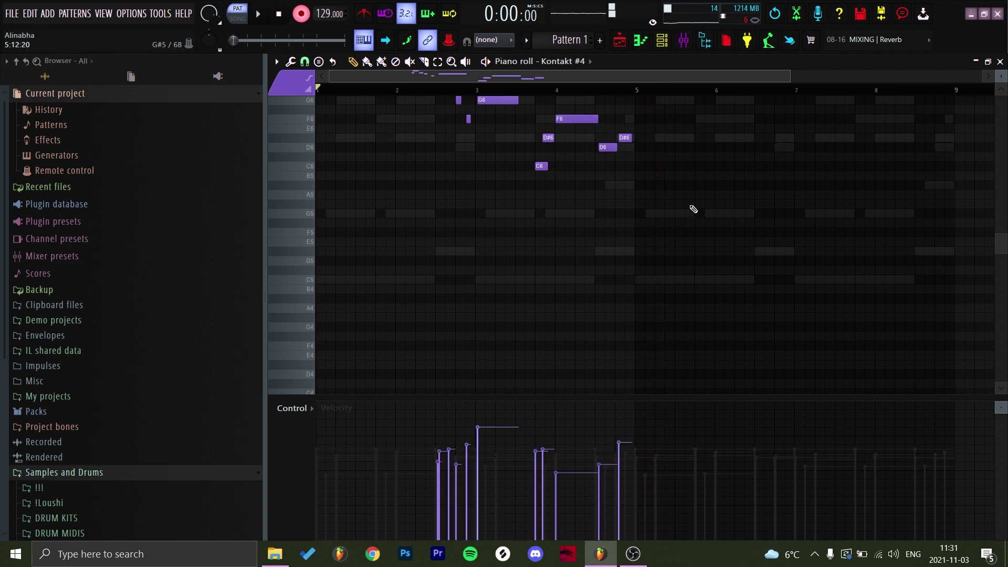
scroll(683, 210, "up", 4)
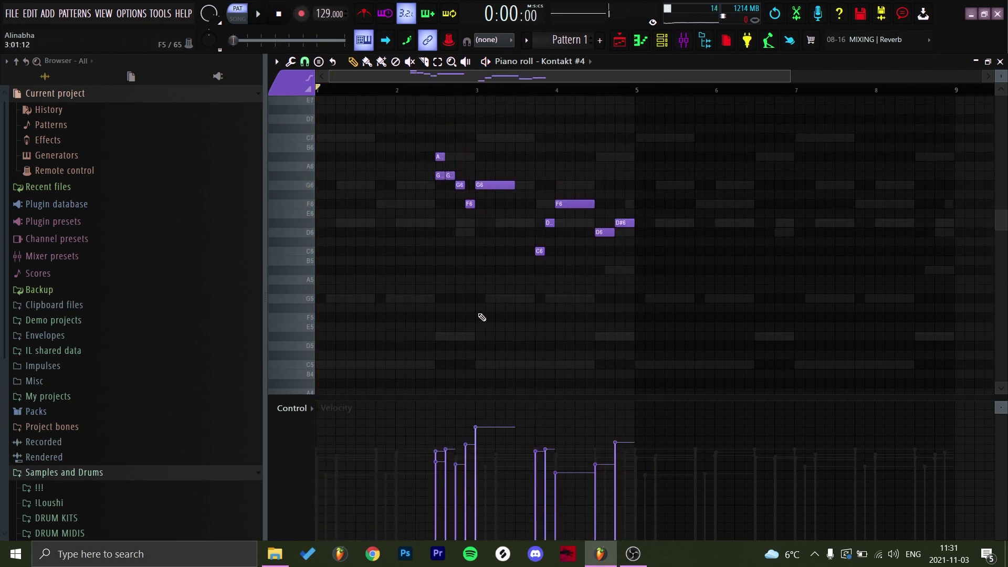
Step: Shorten the first G#6 note into a brief grace note just before the A#6 and audition the phrase
scroll(442, 193, "up", 8)
left_click(754, 262, "ctrl")
left_click_drag(754, 261, 731, 262)
left_click_drag(822, 252, 648, 252)
key("space")
scroll(788, 245, "down", 7)
scroll(746, 137, "right", 3)
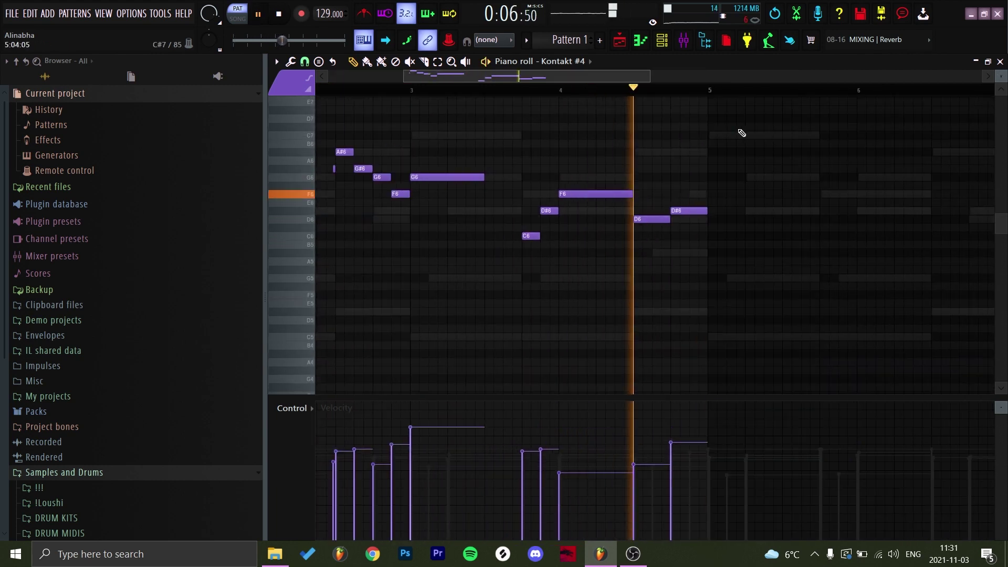
Step: Duplicate the recorded four-bar melody into bars 5 to 8 and deselect the copied notes
right_click(743, 133, "ctrl")
key("ctrl+b")
key("space")
left_click_drag(637, 89, 649, 89)
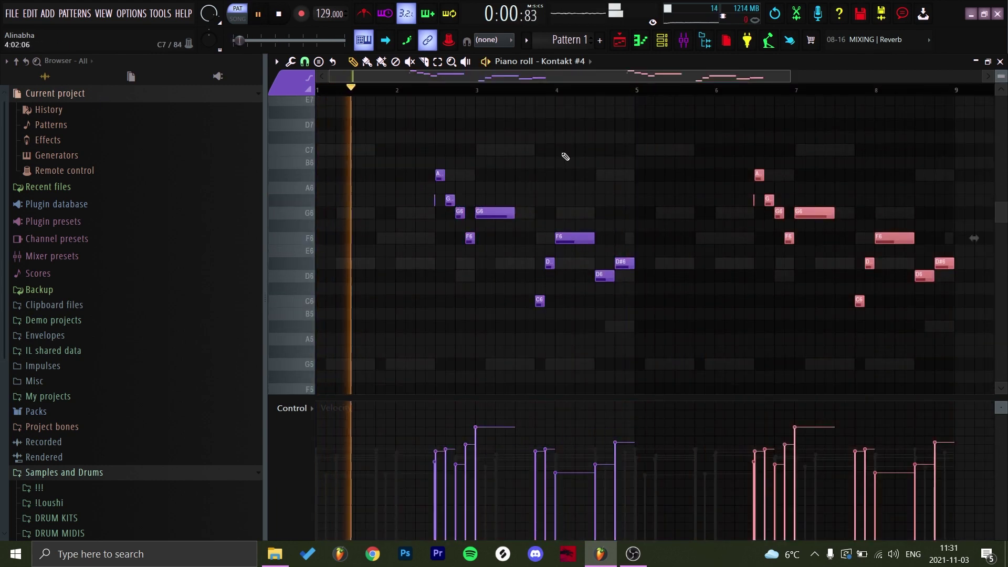
scroll(565, 157, "down", 3)
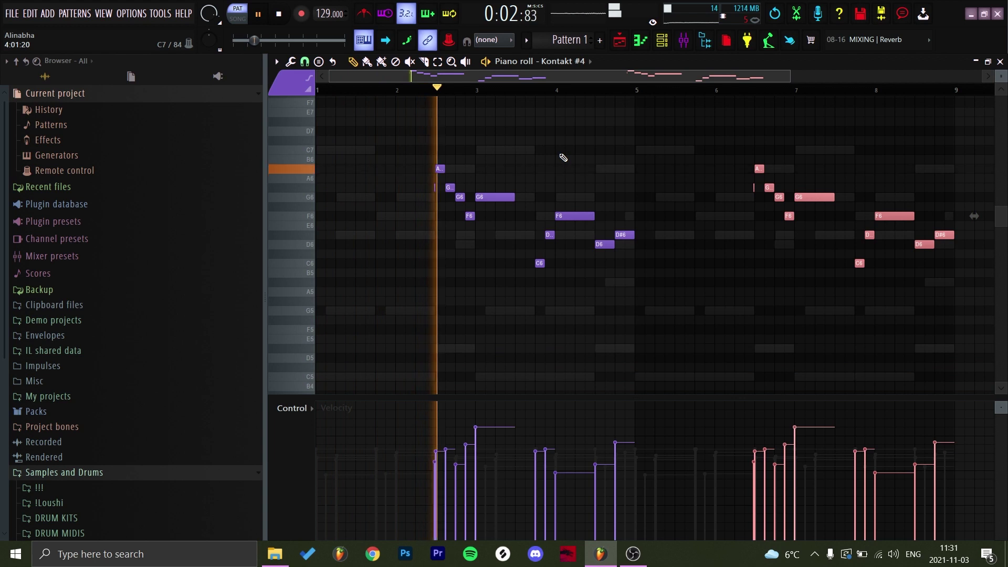
key("ctrl+d")
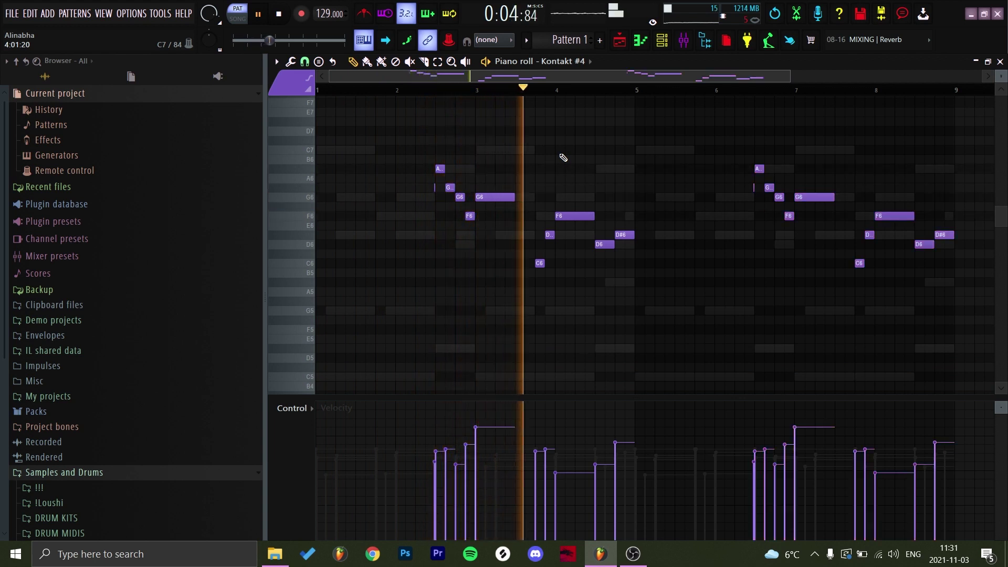
Step: Route the Kontakt #3 channel to mixer Insert 3 and open its instrument window
left_click(1000, 61)
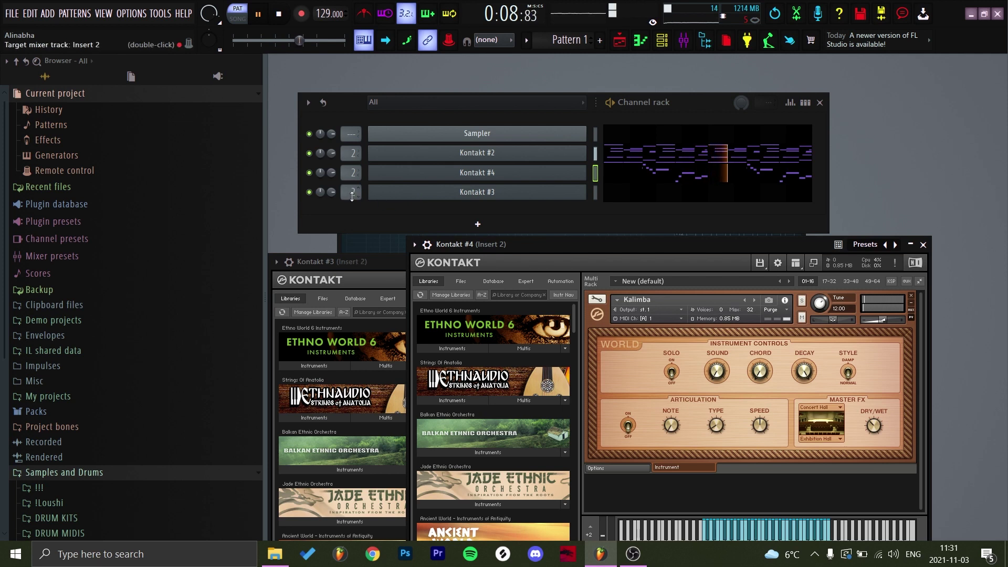
left_click(425, 194)
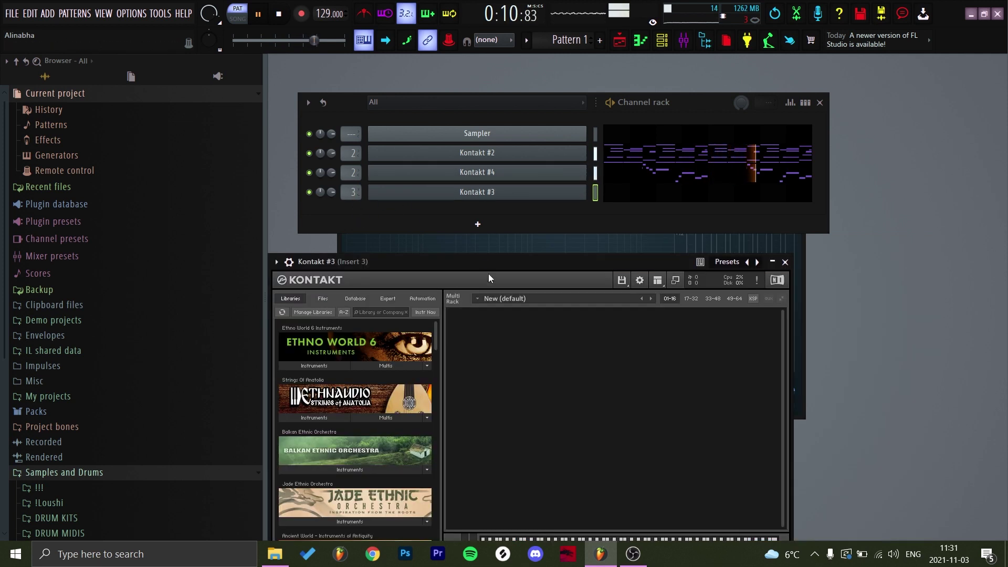
left_click_drag(489, 262, 571, 237)
Step: Search the Kontakt #3 libraries for "fai" and load the fairytale flute's "- Default -.nki" preset
scroll(468, 420, "down", 8)
scroll(467, 422, "down", 5)
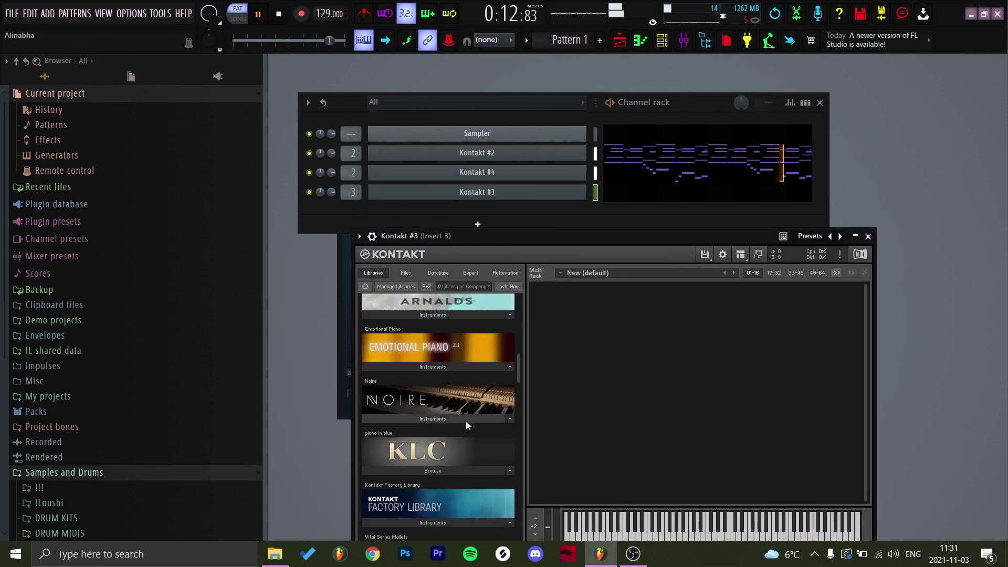
left_click(454, 287)
type("fai")
left_click(434, 340)
double_click(384, 364)
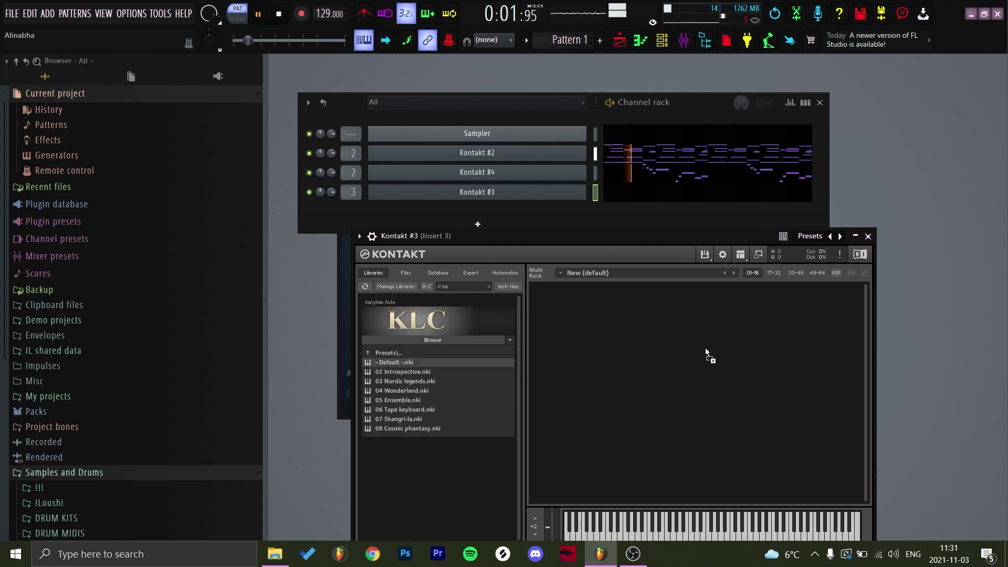
Step: Copy the Kontakt #4 melody into the Kontakt #3 channel and mute Kontakt #4
left_click(903, 235)
key("space")
left_click(595, 191)
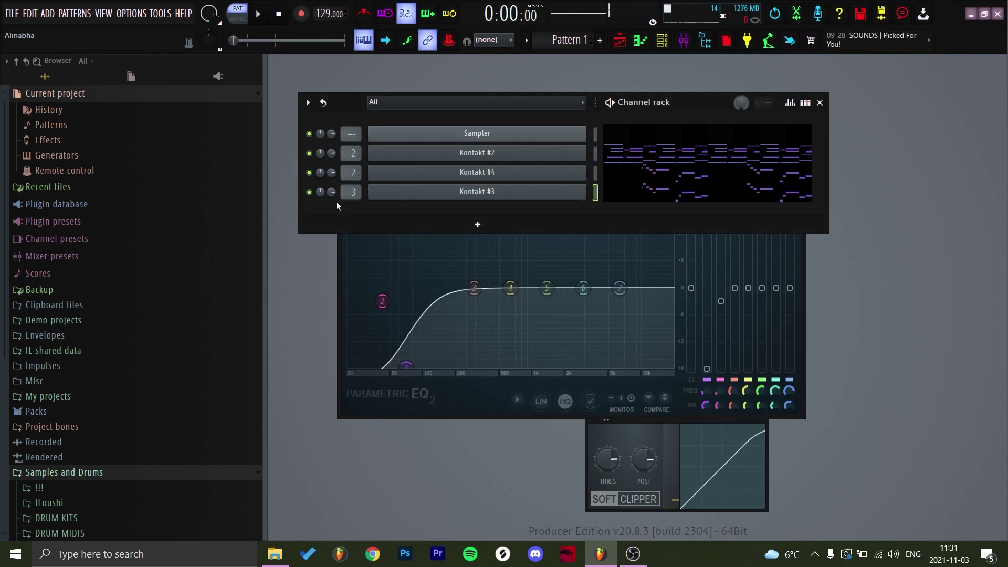
left_click(309, 172)
Step: Set Kontakt #3's channel volume to 66% while the pattern plays
key("space")
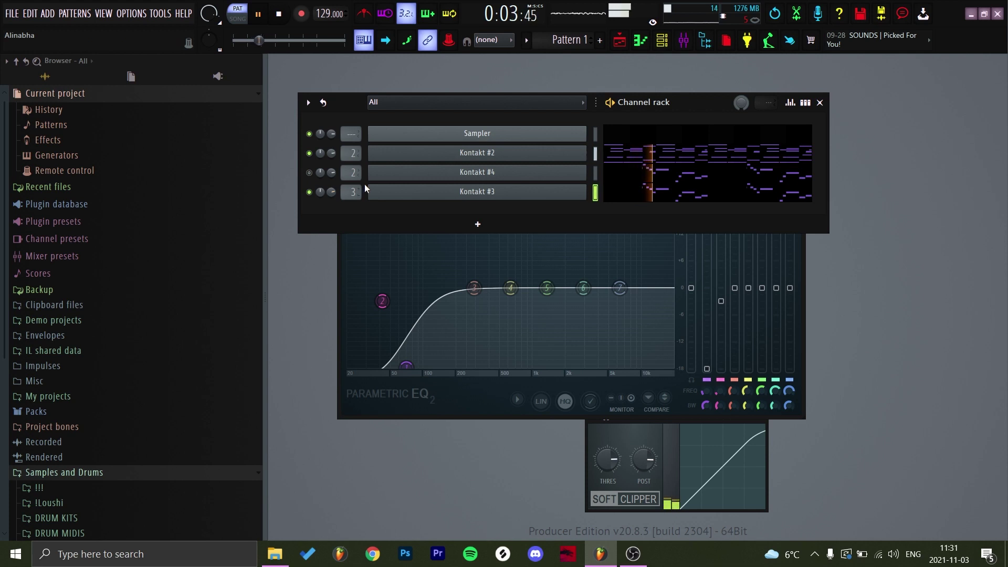
left_click_drag(331, 192, 332, 197)
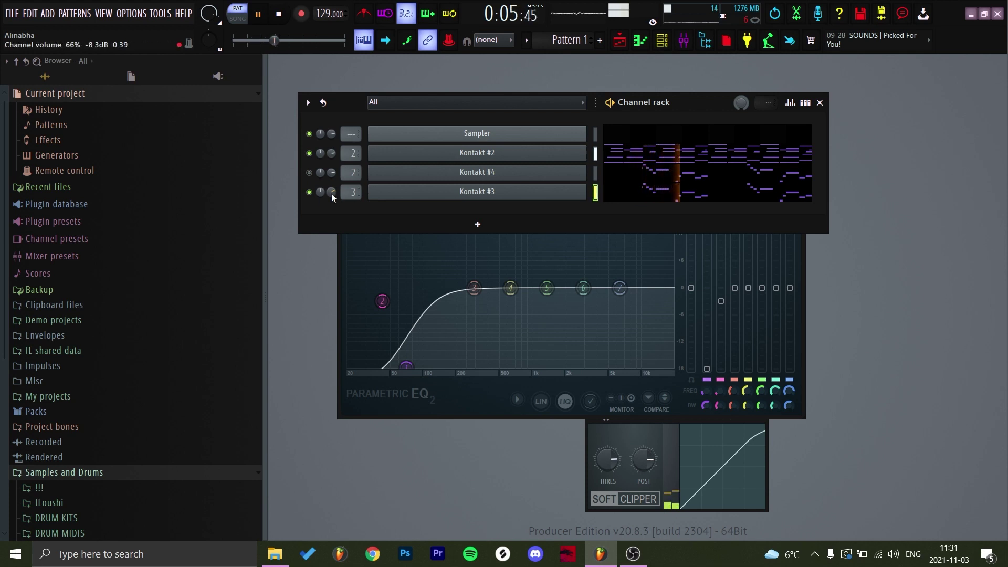
key("space")
Step: Level all note velocities in Kontakt #3's piano roll and shorten the four descending notes leading into bar 3
left_click(693, 198)
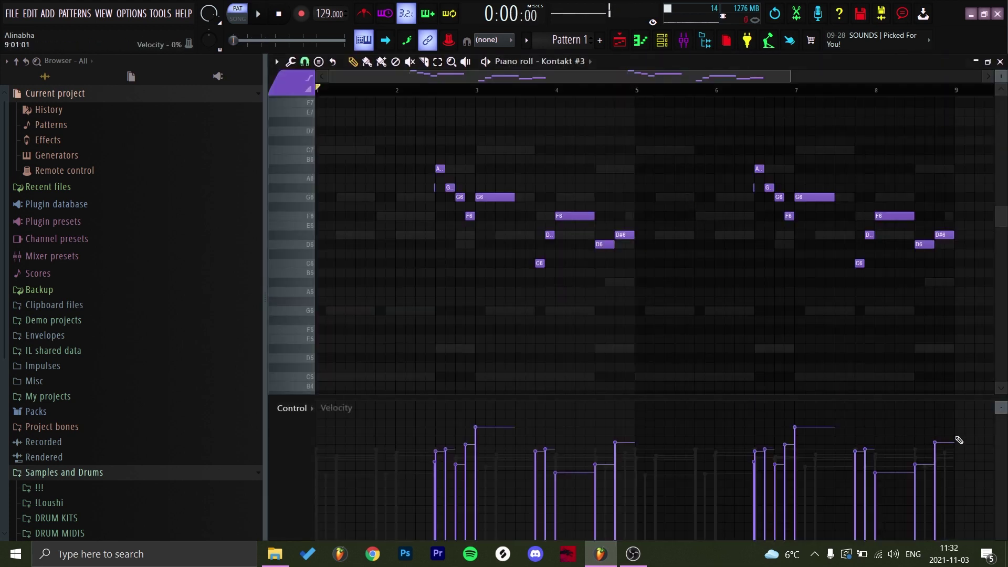
left_click_drag(948, 436, 146, 477)
scroll(445, 213, "up", 4)
left_click_drag(526, 248, 428, 167)
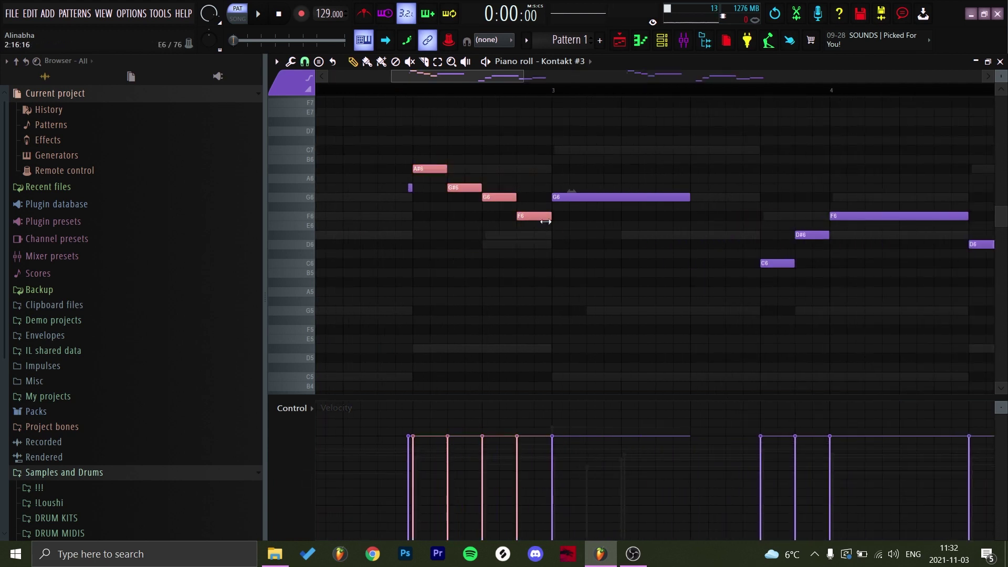
left_click_drag(551, 217, 537, 216)
scroll(488, 215, "down", 4)
key("space")
Step: Shorten the C6 and D#6 notes just before bar 4 and raise the C6 note's velocity
scroll(439, 225, "up", 5)
left_click(476, 258, "ctrl")
key("space")
scroll(477, 258, "down", 4)
left_click_drag(634, 297, 607, 280)
scroll(606, 282, "up", 7)
left_click(574, 194, "ctrl")
left_click_drag(498, 435, 519, 374)
key("space")
key("space")
Step: Slightly shorten the closing notes of bar 4, including the D6 and D#6
scroll(538, 336, "down", 7)
left_click_drag(651, 310, 597, 254)
scroll(620, 284, "up", 7)
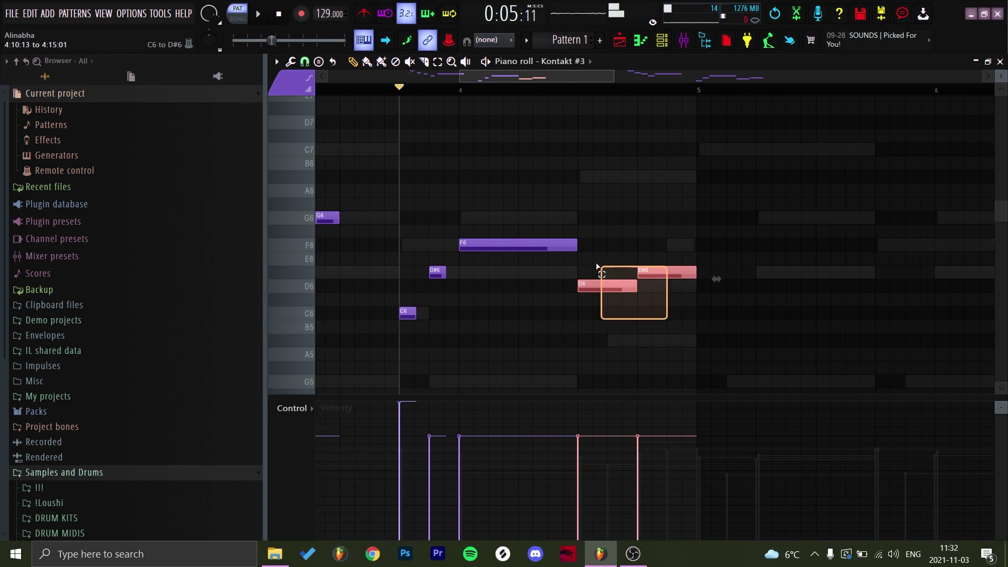
left_click_drag(689, 280, 632, 281)
Step: Delete the flute melody's copy in bars 5 to 8 and audition the edited first phrase
scroll(632, 281, "down", 7)
left_click_drag(735, 162, 953, 385)
key("Delete")
key("space")
key("space")
key("space")
scroll(570, 293, "down", 3)
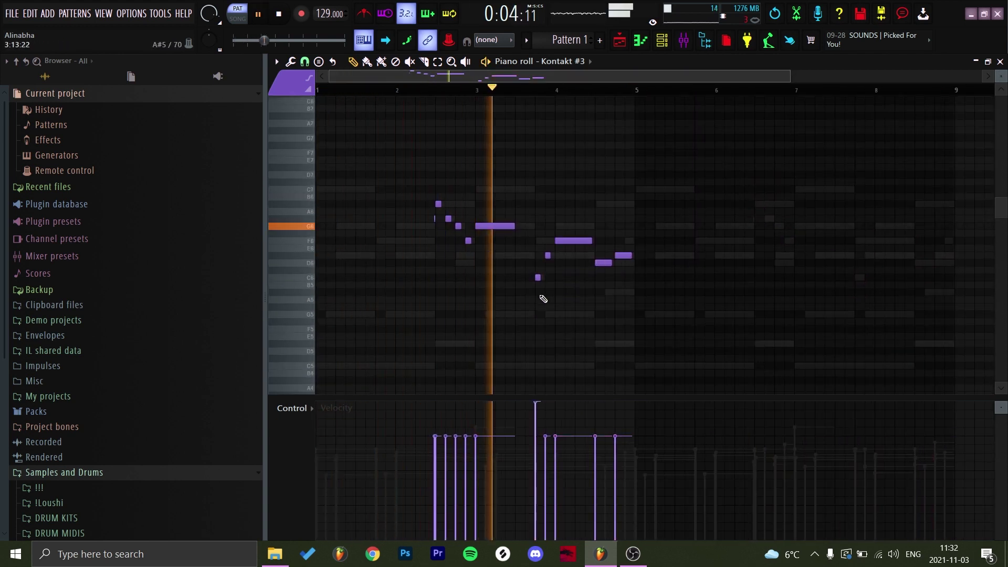
key("space")
scroll(557, 246, "up", 2)
key("space")
Step: Select the edited first four bars and duplicate them into bars 5 to 8
left_click_drag(689, 91, 27, 112)
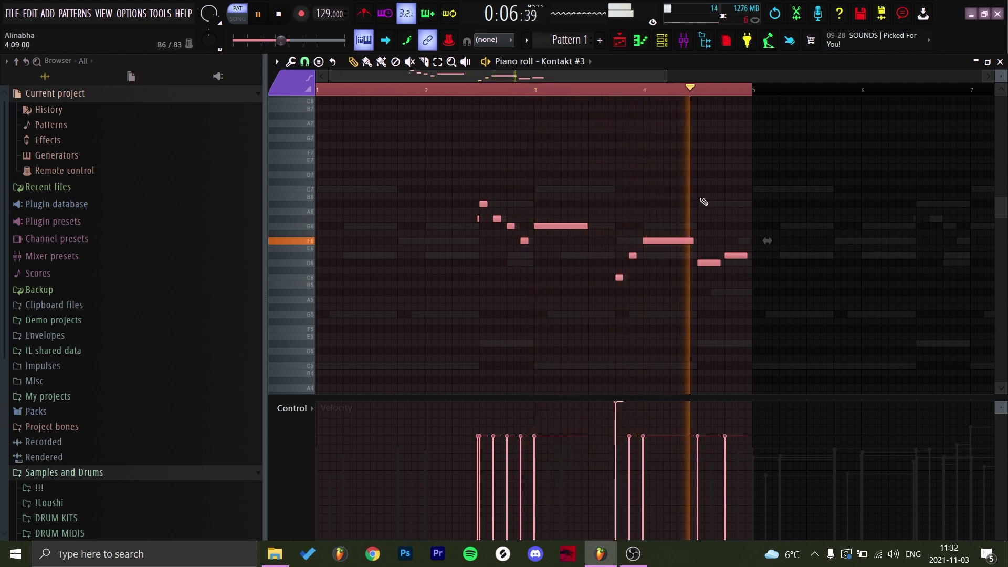
key("ctrl+b")
left_click(504, 90)
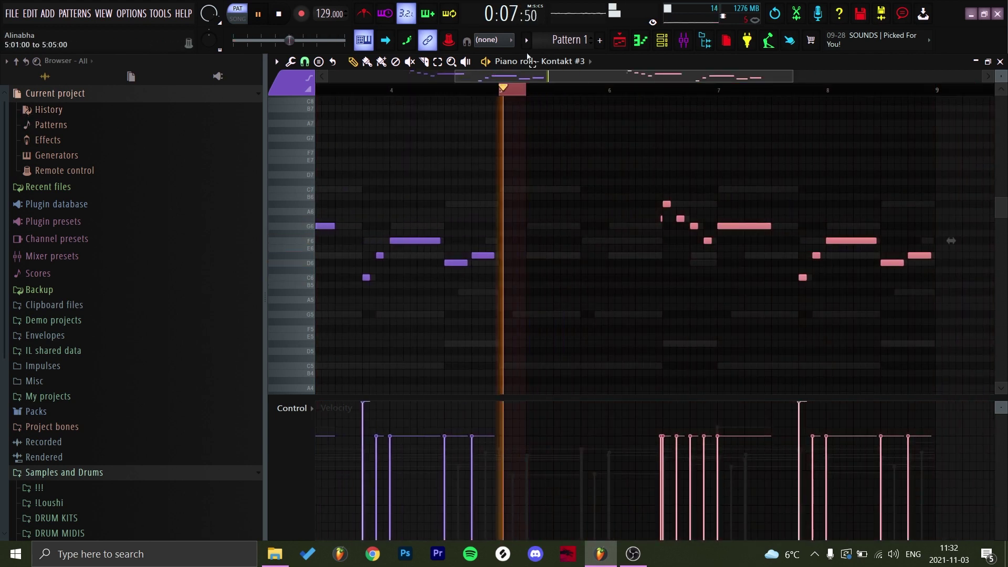
key("space")
scroll(682, 157, "left", 4)
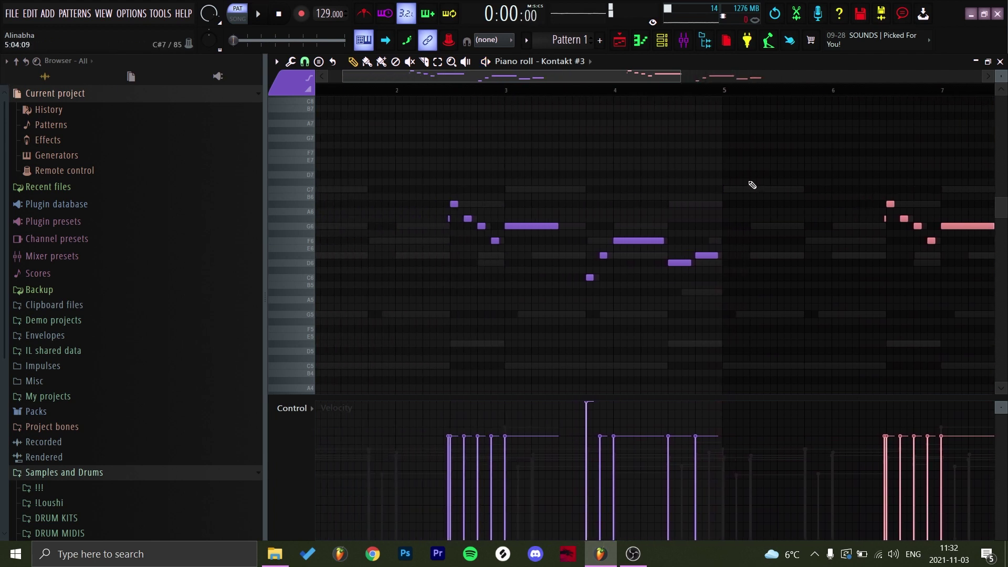
scroll(759, 191, "down", 3)
key("ctrl+d")
Step: Play back the loop, lower Kontakt #2's channel volume and set Kontakt #3's to about 68%
key("space")
scroll(764, 199, "up", 3)
scroll(735, 201, "down", 1)
scroll(671, 203, "down", 2)
key("space")
left_click(1000, 62)
left_click_drag(329, 154, 329, 160)
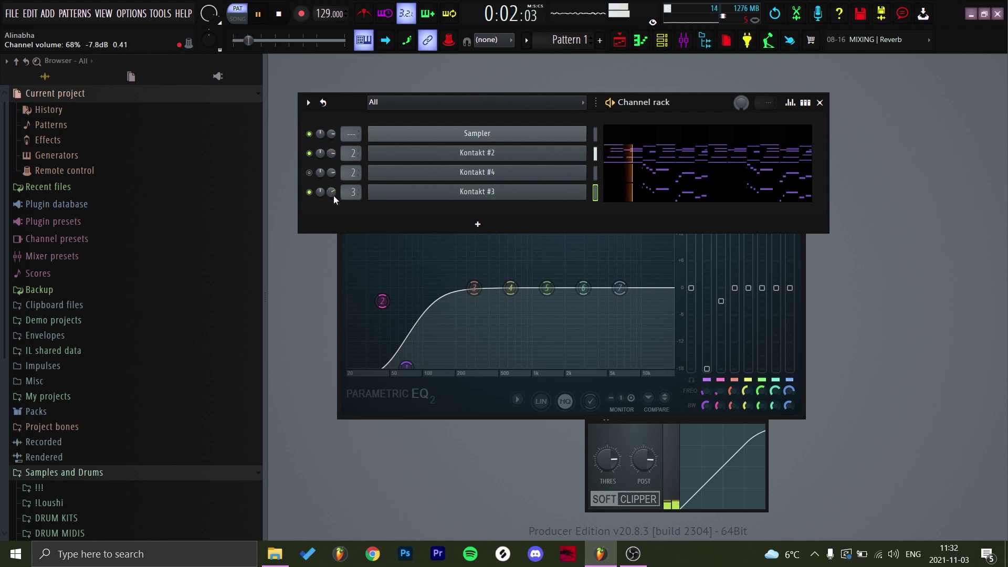
left_click_drag(331, 192, 331, 191)
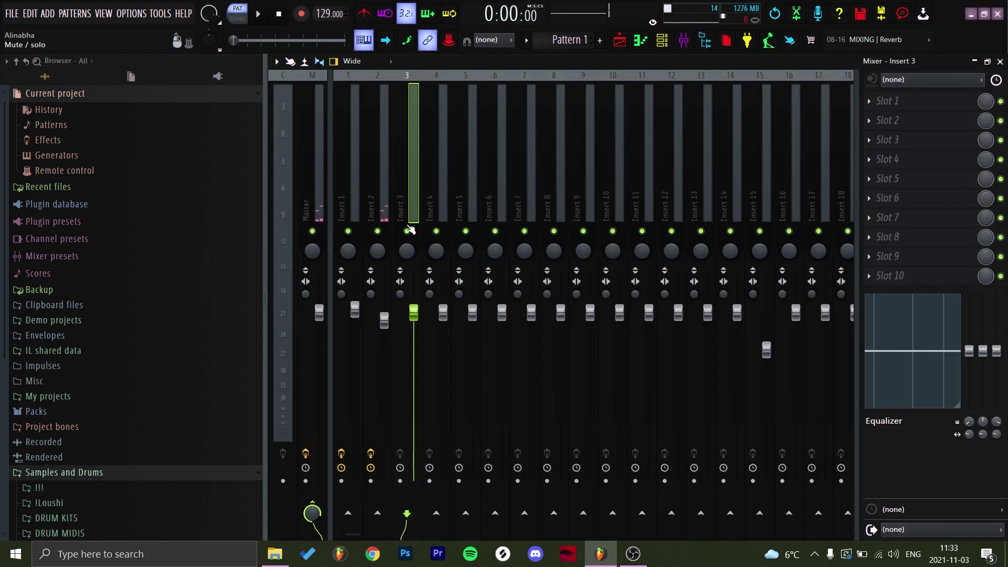
Step: Add Fruity Parametric EQ 2 to slot 1 of mixer Insert 3
left_click(663, 41)
left_click(663, 41)
left_click(888, 101)
mouse_move(893, 117)
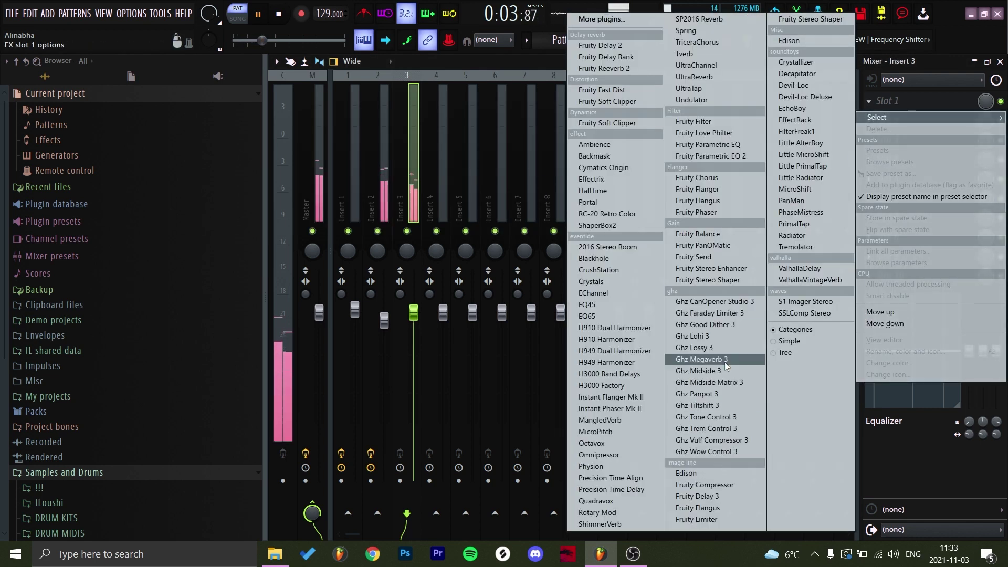
left_click(711, 156)
Step: Roll off the flute's low end by pulling EQ band 1 to -18 dB in the low mids and lowering band 2
left_click_drag(335, 220, 409, 301)
left_click_drag(371, 221, 347, 255)
key("space")
left_click_drag(409, 297, 417, 301)
left_click_drag(347, 254, 341, 266)
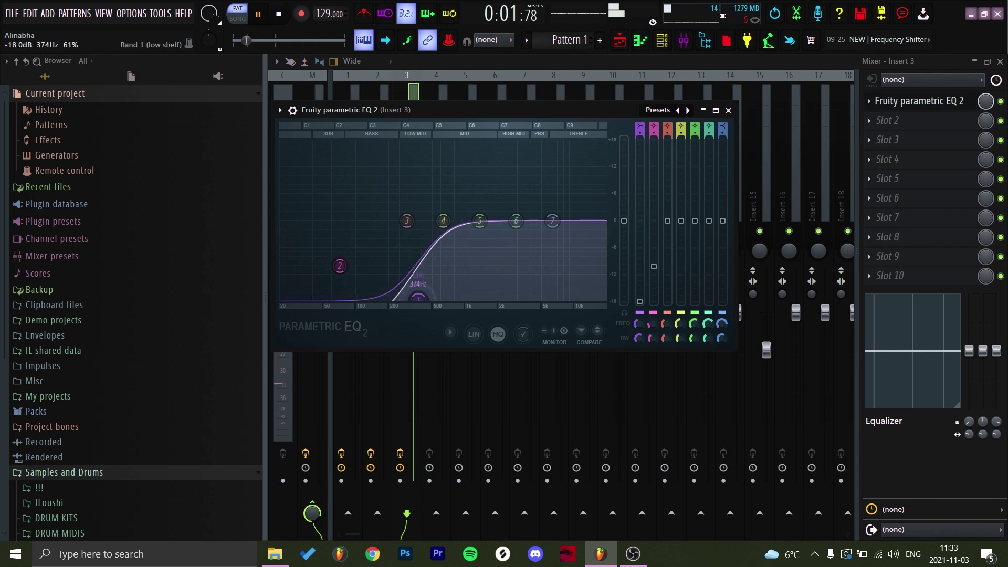
left_click_drag(424, 295, 435, 297)
Step: Try MangledVerb in slot 2 of Insert 3 with its mix lowered to 24
left_click(888, 120)
mouse_move(877, 136)
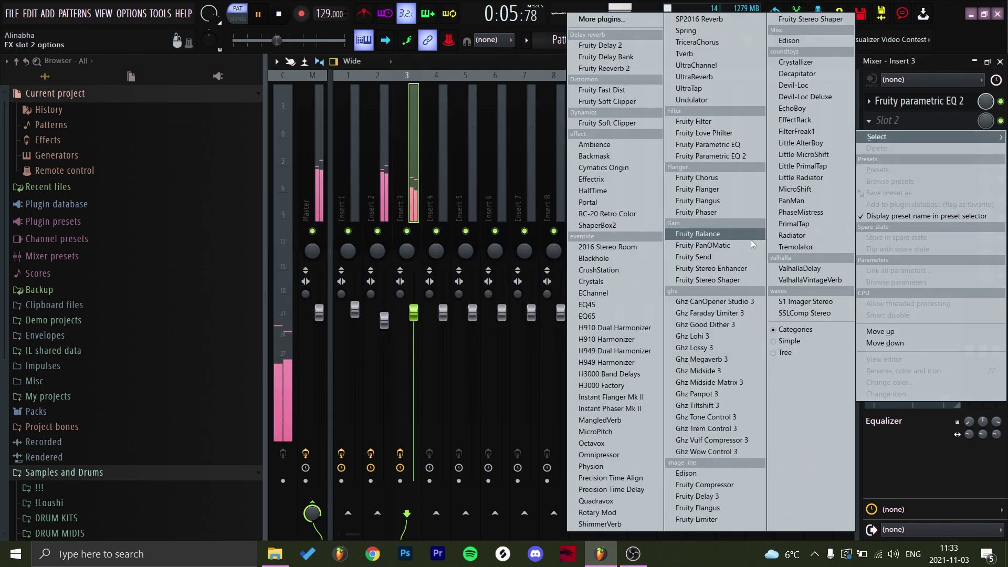
left_click(600, 420)
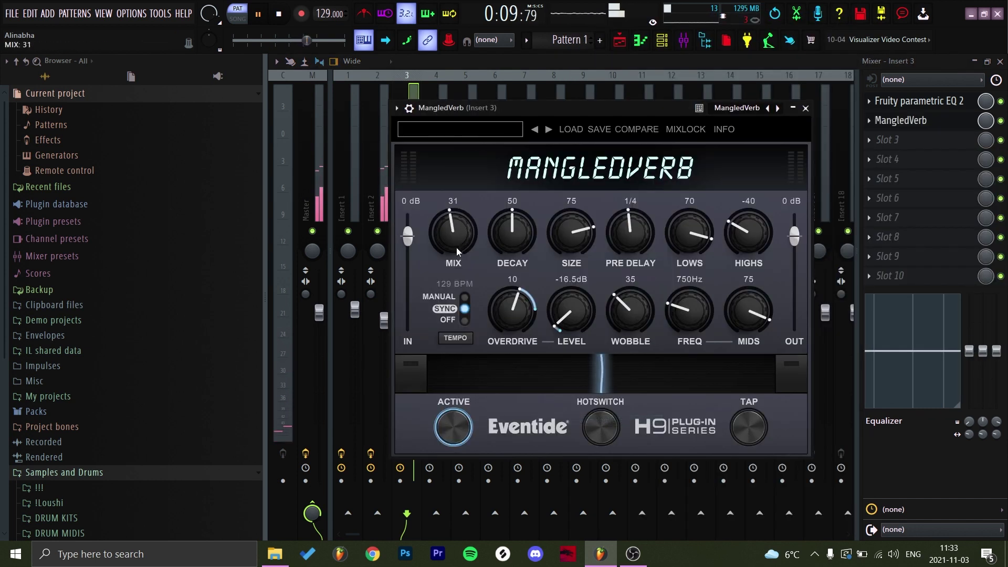
left_click_drag(456, 248, 456, 250)
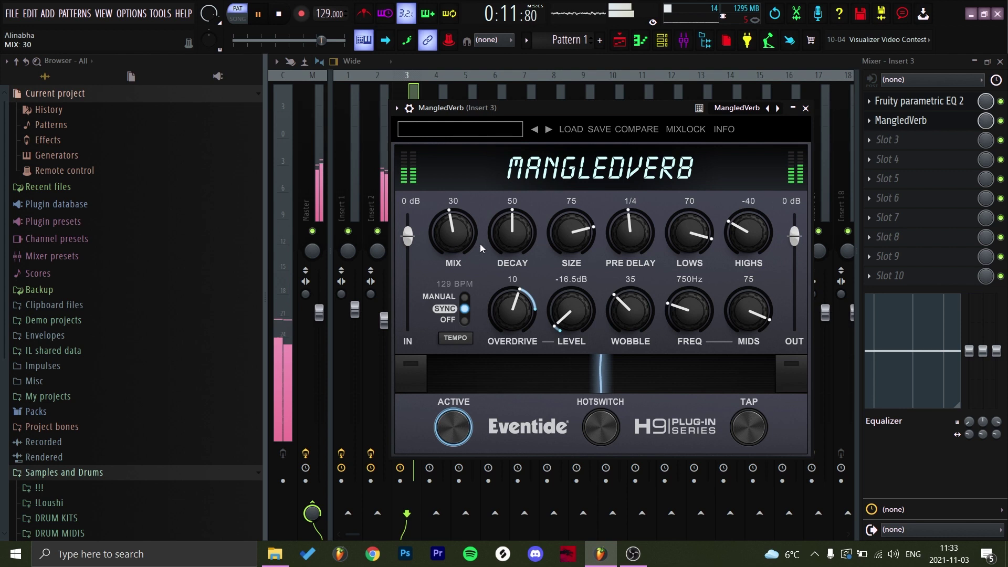
scroll(455, 239, "down", 3)
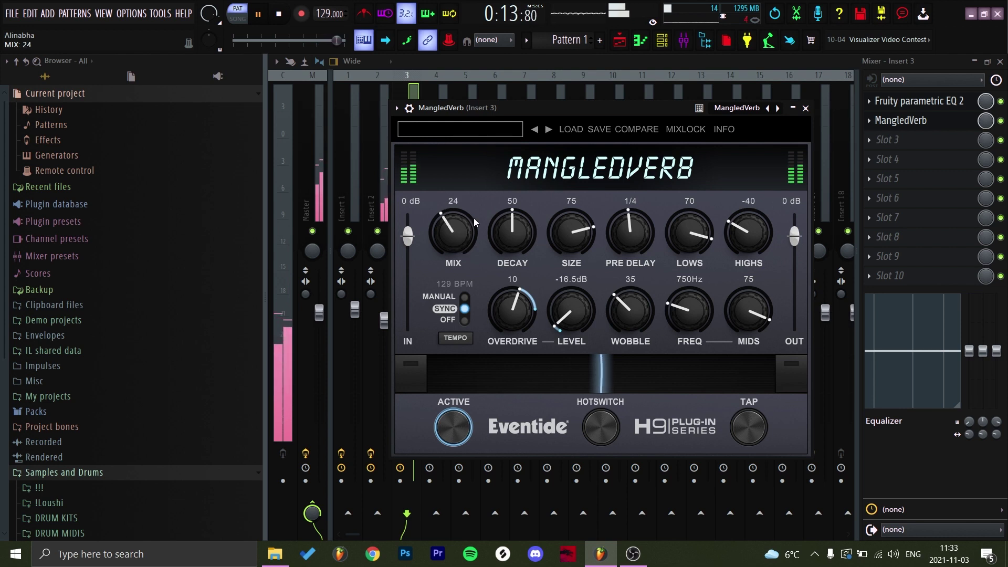
Step: Replace the slot 2 effect with the Spring reverb and step through its presets to Metallic Slapback
left_click(870, 120)
mouse_move(879, 136)
left_click(686, 31)
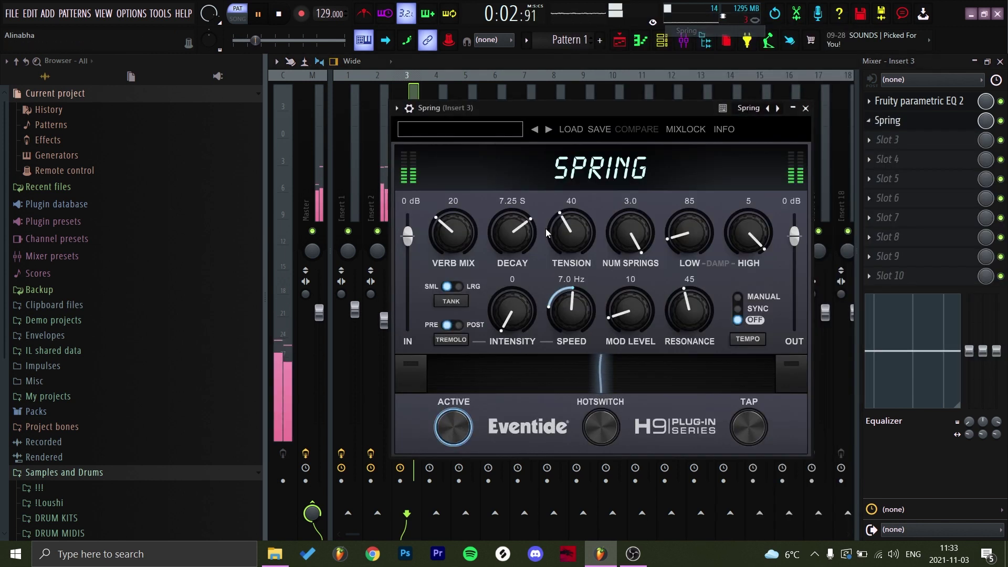
left_click(548, 130)
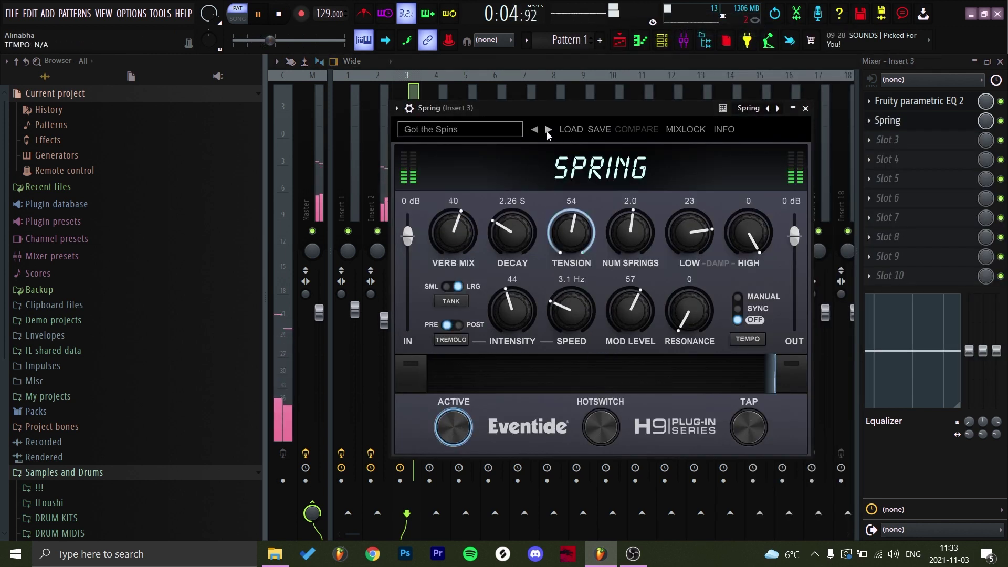
left_click(548, 130)
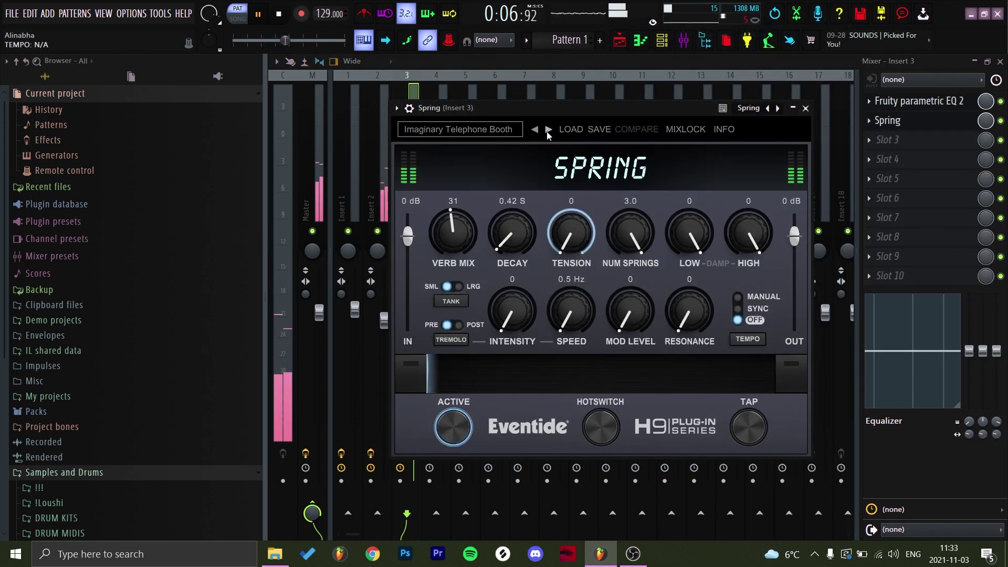
left_click(547, 130)
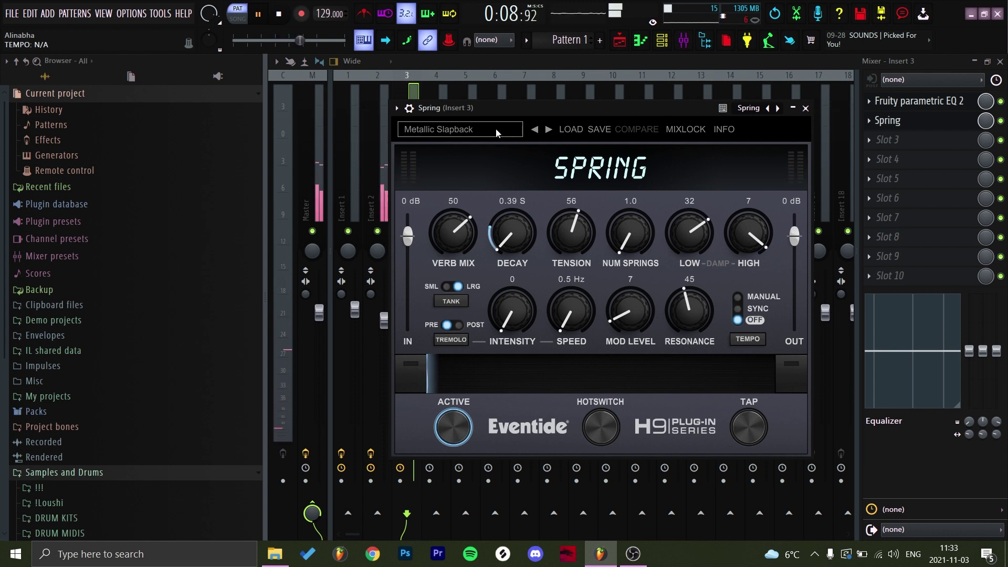
left_click_drag(509, 104, 523, 100)
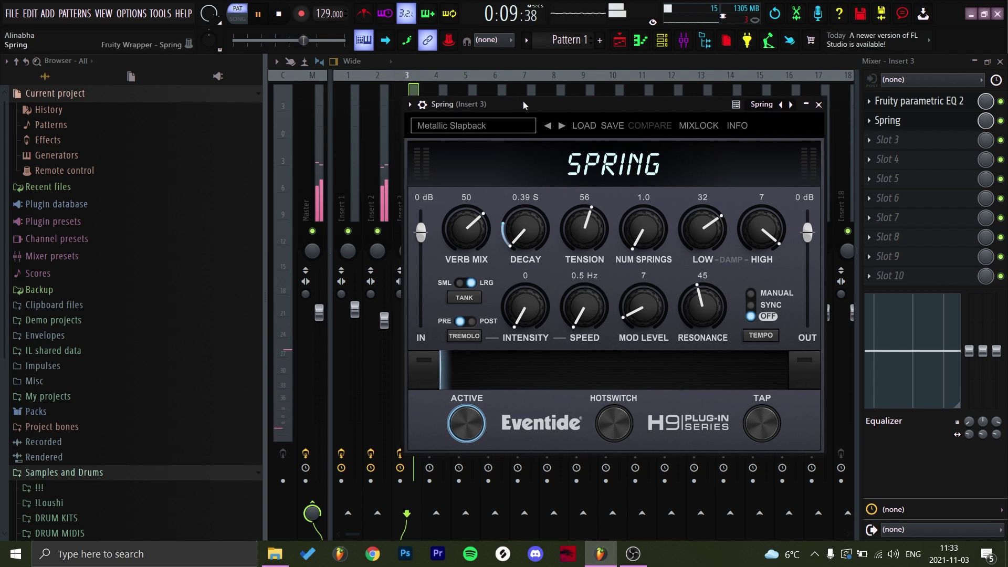
Step: Audition further Spring reverb presets on Insert 3, ending on Short and Sweet, and stop playback
left_click(561, 128)
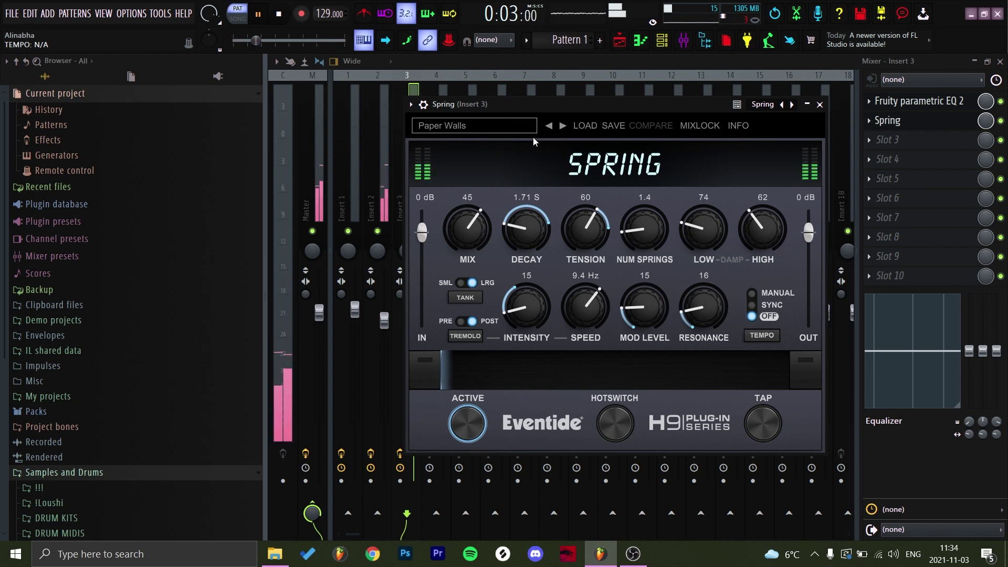
left_click(562, 126)
left_click_drag(549, 107, 561, 105)
key("space")
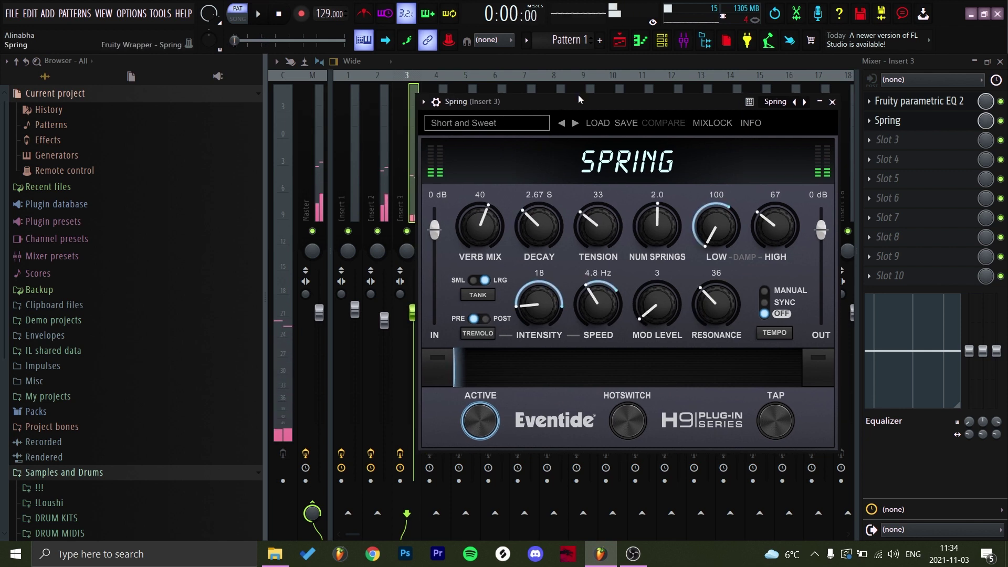
Step: Load Daruan Sus Trem.nki from the Jade Ethnic Orchestra library into the new Kontakt channel and close the plugin window
left_click(662, 41)
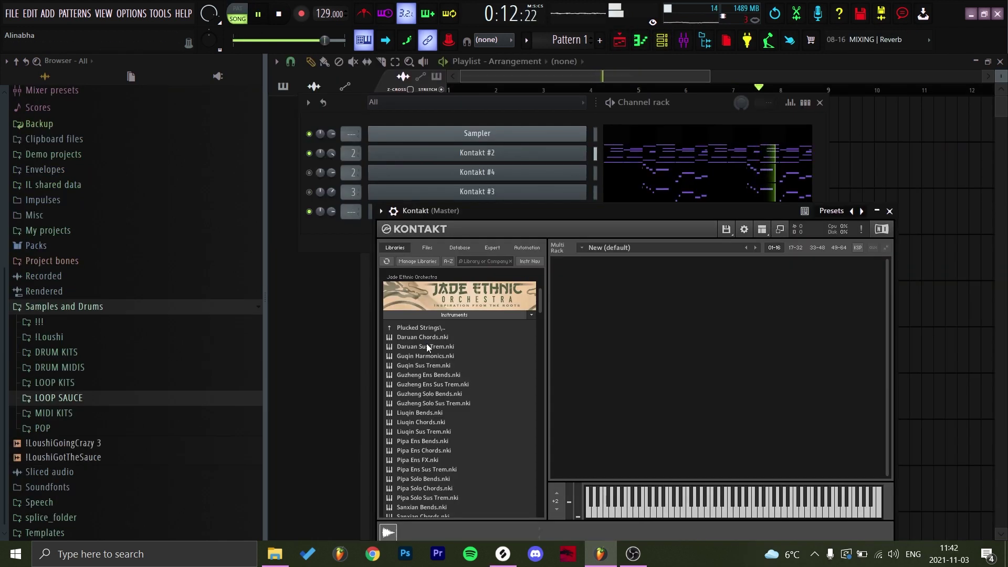
left_click_drag(426, 346, 753, 377)
left_click(890, 211)
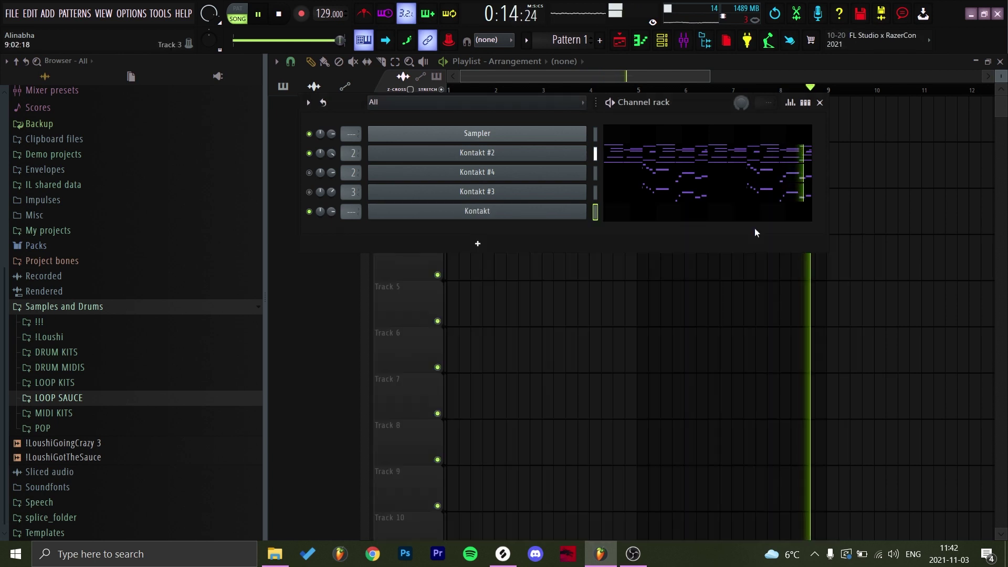
Step: Draw a note about 1.5 bars long from bar 1 in the Kontakt channel's piano roll and lower it to C4
key("space")
key("F7")
scroll(651, 229, "down", 3)
left_click_drag(407, 306, 270, 295)
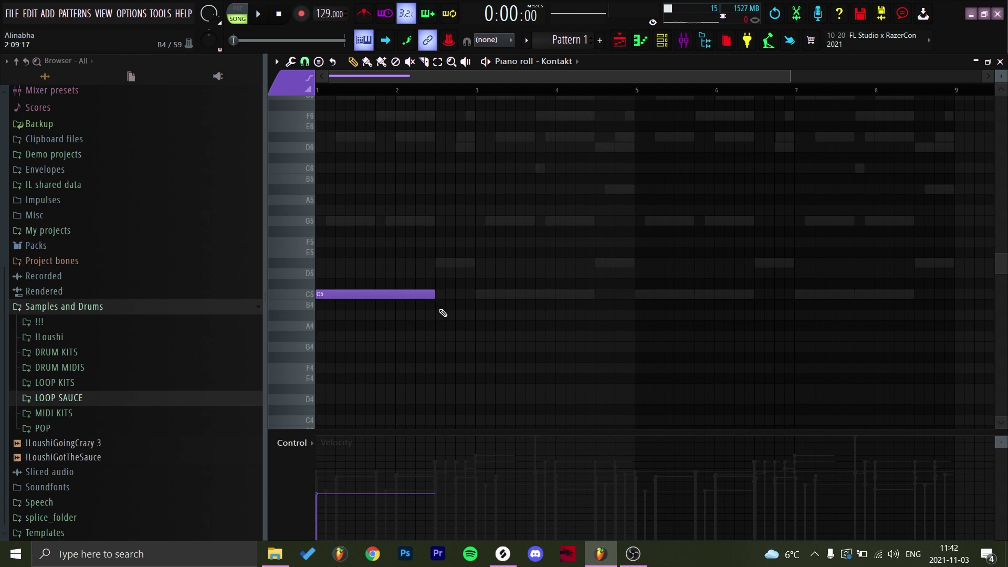
key("shift+Down")
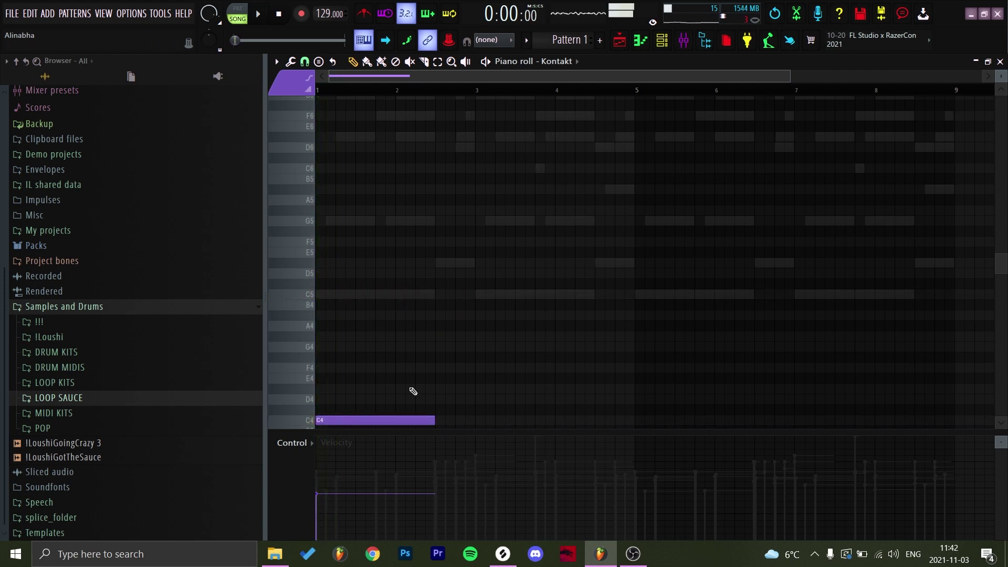
Step: Raise the C4 note's velocity and audition it both an octave higher and at its original pitch
key("ctrl+Up")
key("space")
key("space")
left_click(317, 468)
key("space")
key("space")
key("space")
key("ctrl+Down")
key("space")
key("space")
key("space")
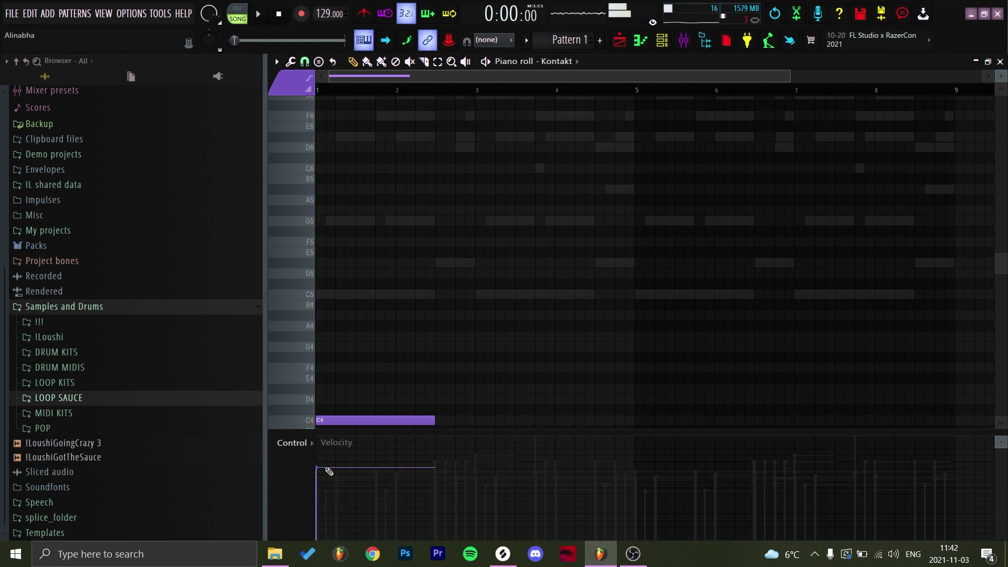
Step: Add D#4 and G4 notes above the C4 note and raise the D#4 an octave to D#5
mouse_move(344, 409)
left_mouse_down()
mouse_move(250, 389)
mouse_move(338, 401)
mouse_move(259, 386)
left_mouse_up()
mouse_move(331, 357)
left_mouse_down()
mouse_move(184, 353)
mouse_move(170, 337)
left_mouse_up()
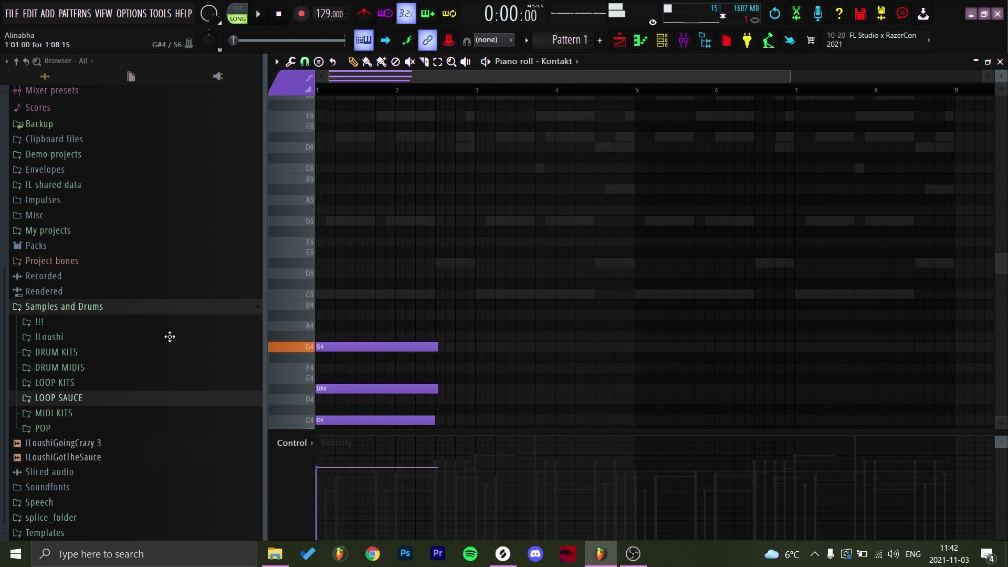
left_click(378, 387, "ctrl")
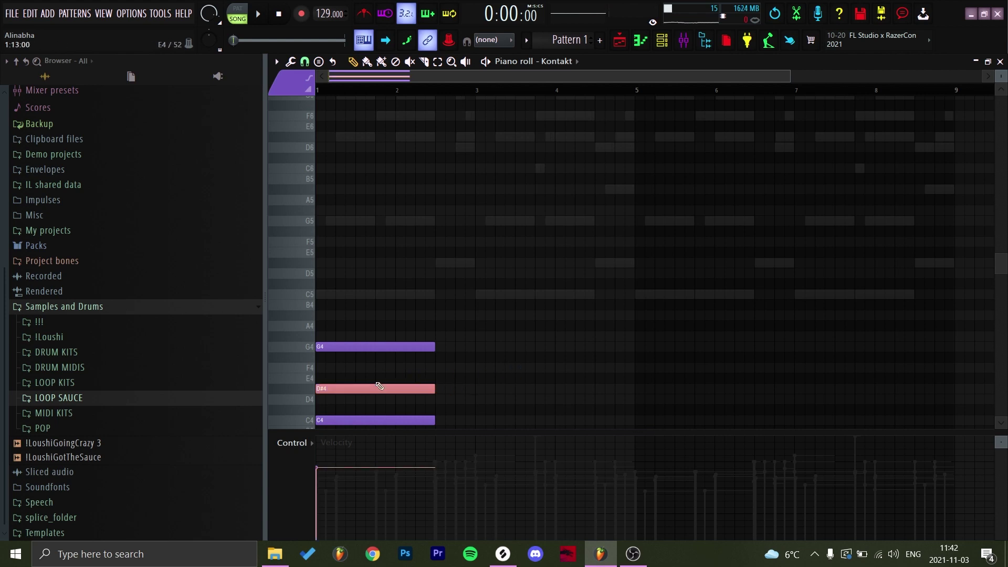
key("ctrl+Up")
key("space")
left_click(599, 333, "ctrl")
key("space")
Step: Try staggering the chord with G4 starting on step 3 and D#5 on step 5 of bar 1
left_click_drag(356, 344, 366, 344)
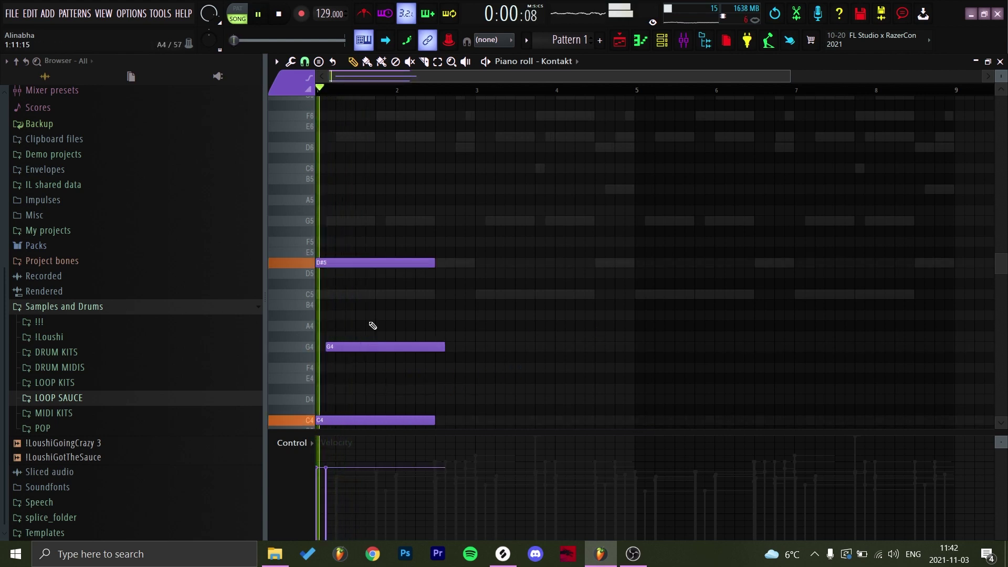
left_click_drag(375, 258, 385, 258)
key("space")
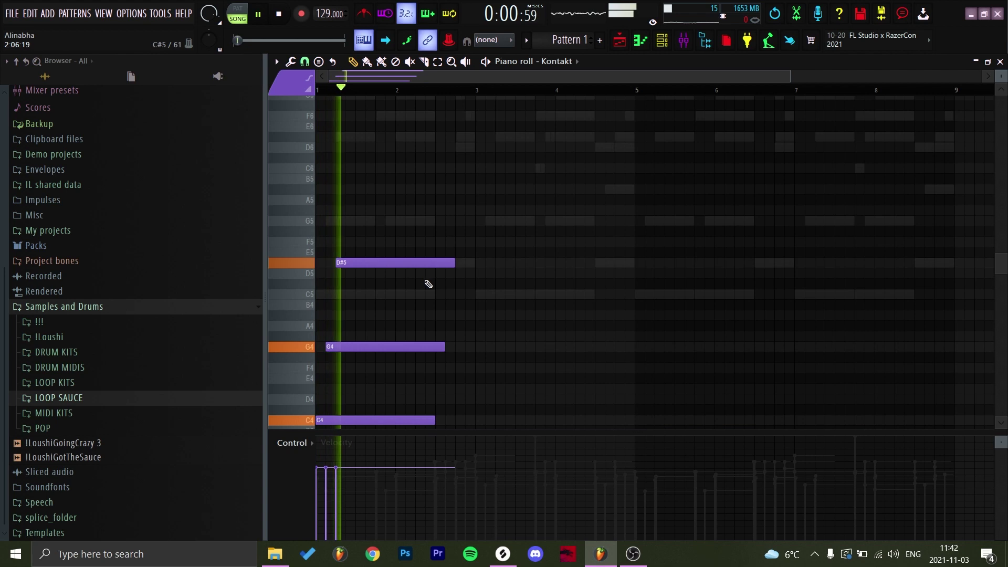
key("space")
scroll(374, 333, "down", 4)
key("space")
key("space")
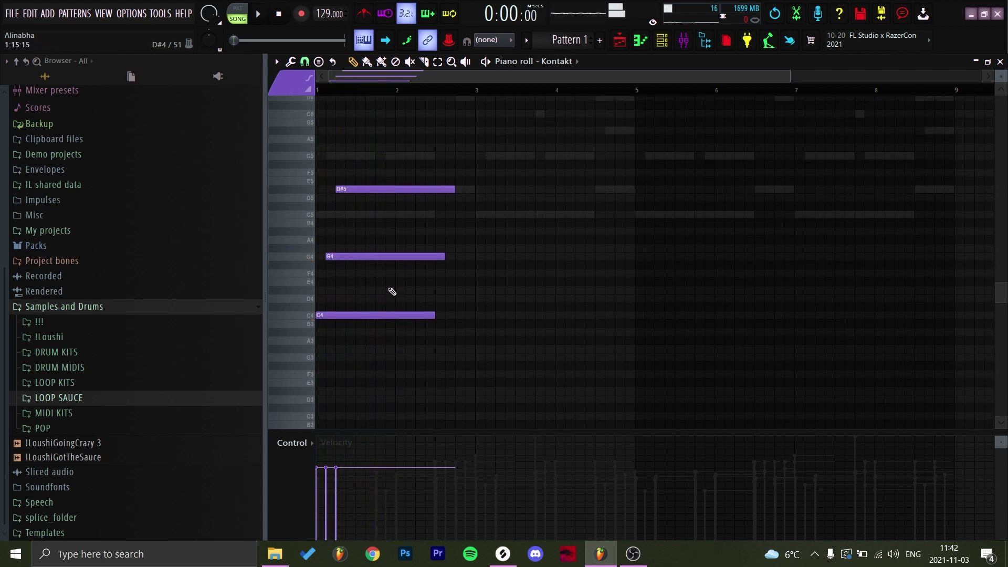
Step: Try a wider stagger with D#5 on step 9 and G4 first on step 5, next on step 7
left_click_drag(358, 254, 368, 253)
left_click_drag(361, 188, 380, 188)
key("space")
key("space")
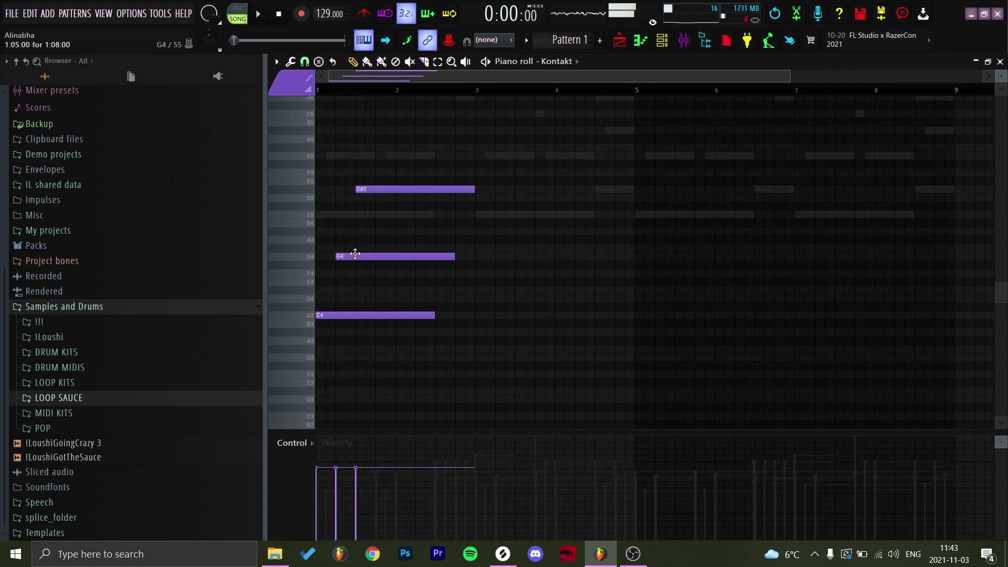
left_click_drag(356, 260, 365, 260)
key("space")
key("space")
Step: Try starting D#5 on step 13 and G4 on step 9 of bar 1, auditioning each placement
left_click(386, 189)
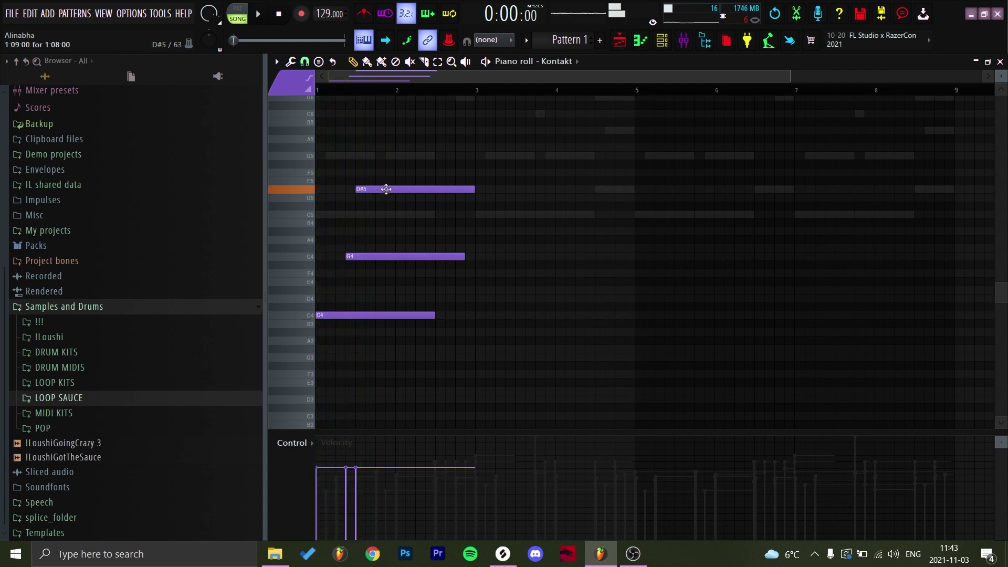
left_click_drag(390, 188, 400, 188)
key("space")
key("space")
left_click_drag(366, 256, 376, 255)
key("space")
key("space")
key("space")
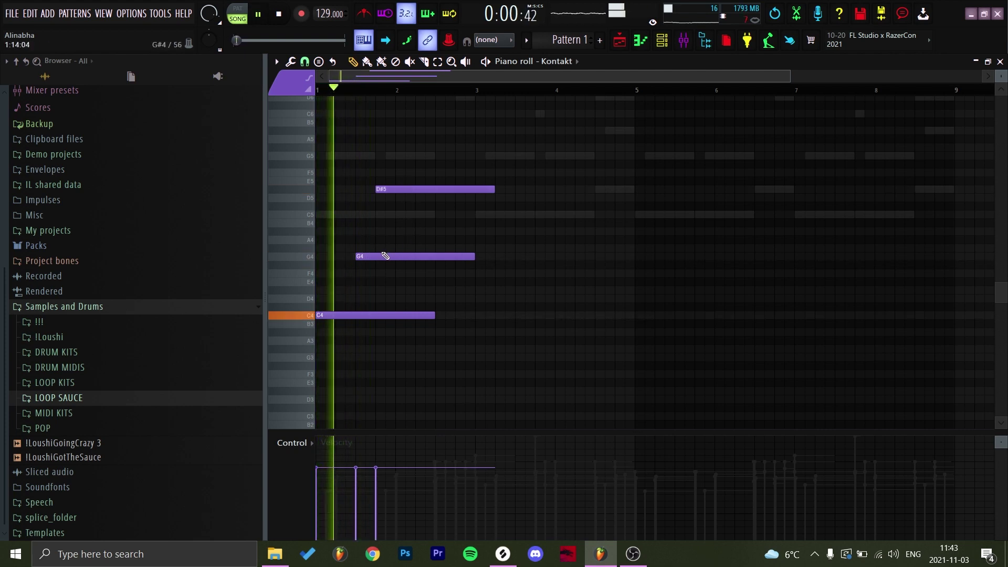
key("space")
Step: Move G4 back to step 5 and D#5 back to step 9 of bar 1, playing each change
left_click(373, 258)
left_click_drag(373, 259, 353, 259)
key("space")
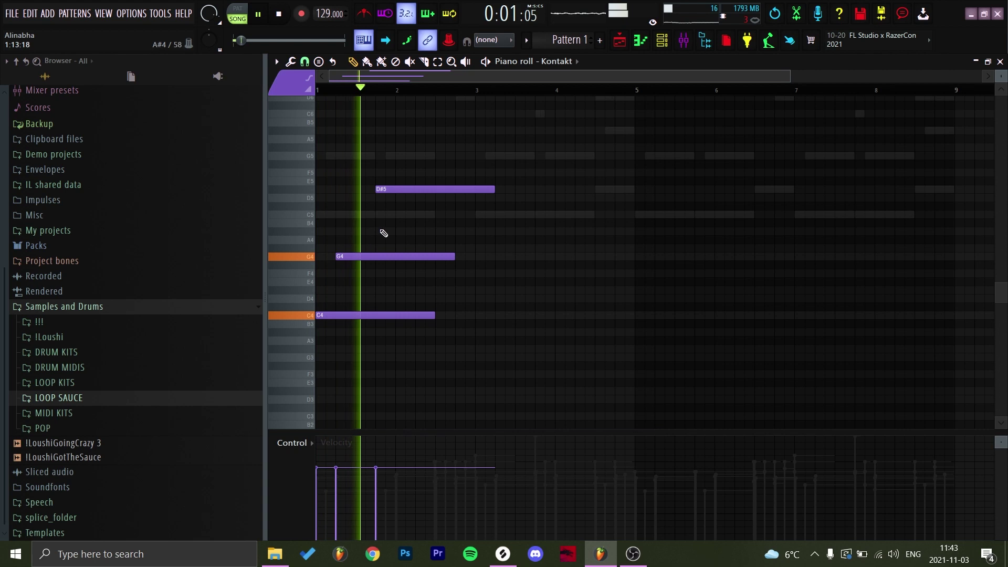
key("space")
left_click(396, 188)
left_click_drag(396, 189, 389, 190)
key("space")
key("space")
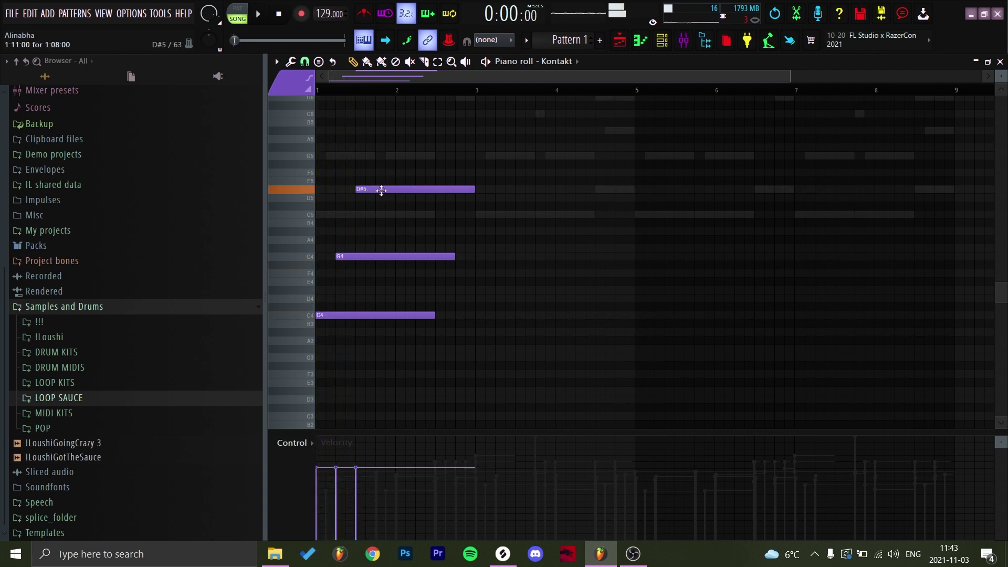
Step: Move the D#5 note to start on step 13 of bar 1 and audition the staggered chord
key("space")
key("space")
key("space")
left_click_drag(400, 193, 412, 198)
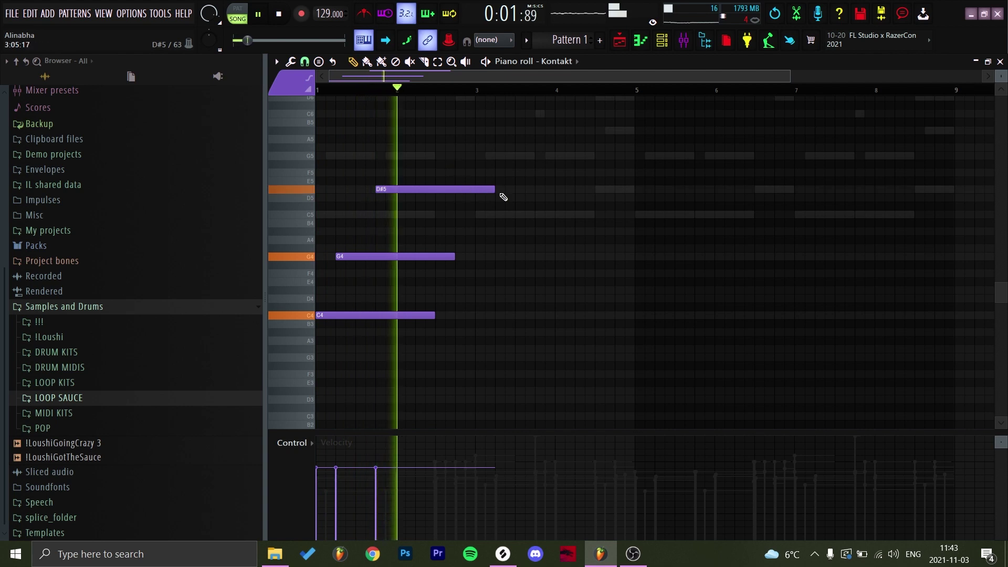
key("space")
key("space")
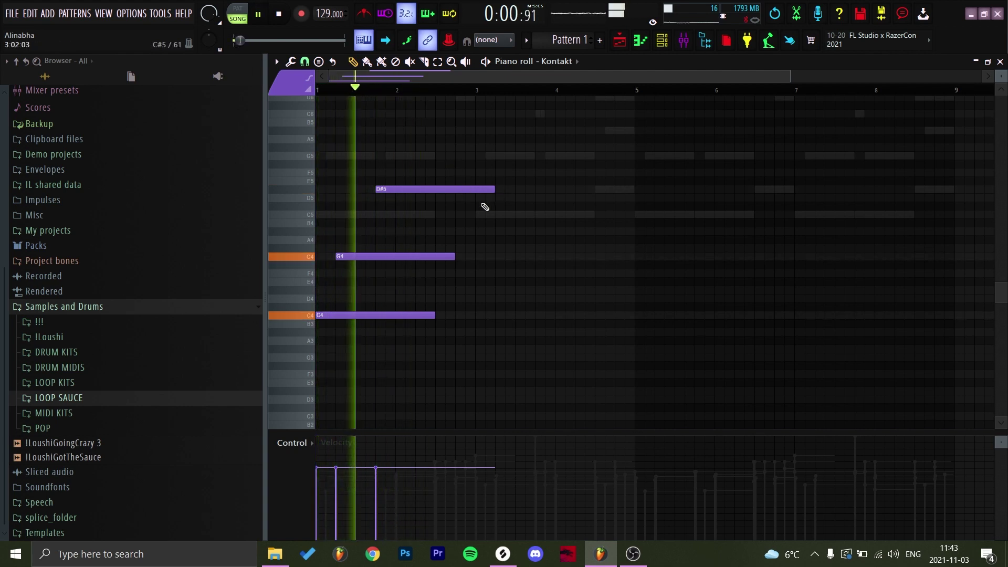
key("space")
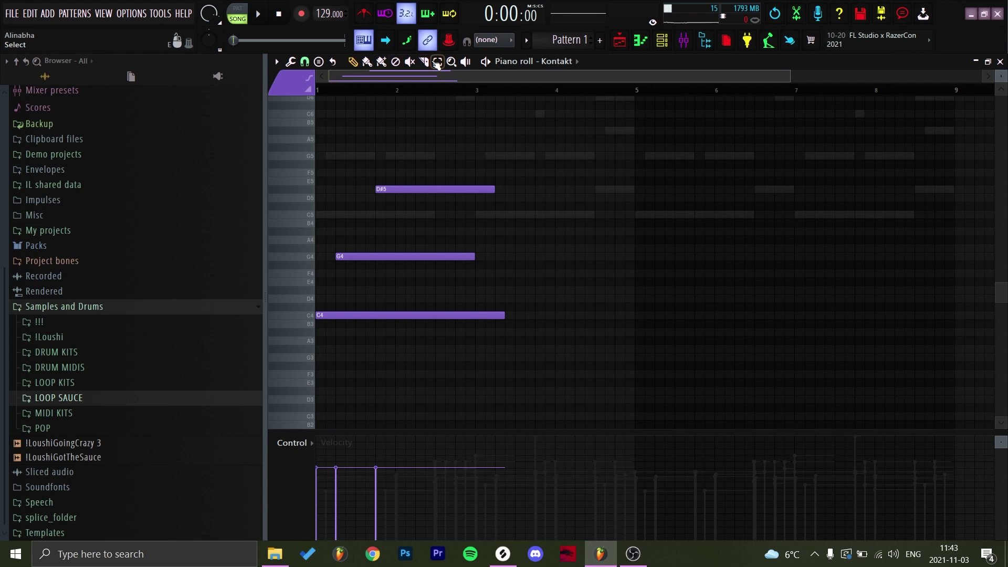
Step: Slice off the tails of all three notes so they end together midway through bar 2, and play the result
left_click_drag(439, 376, 455, 377)
left_click_drag(454, 372, 445, 158)
key("space")
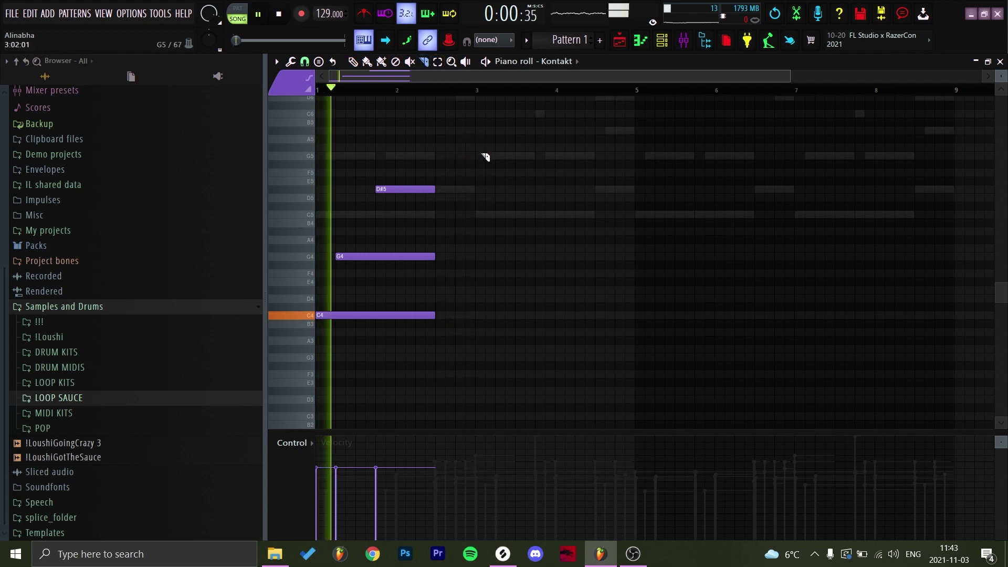
key("space")
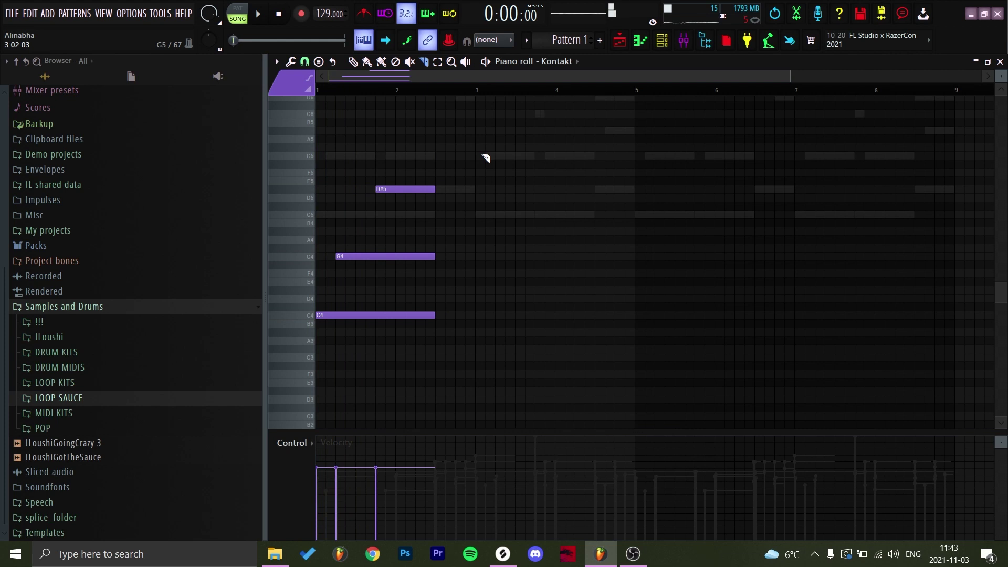
Step: Try the three-note chord an octave higher, return it to its original octave, and compare both by ear
key("ctrl+Up")
key("space")
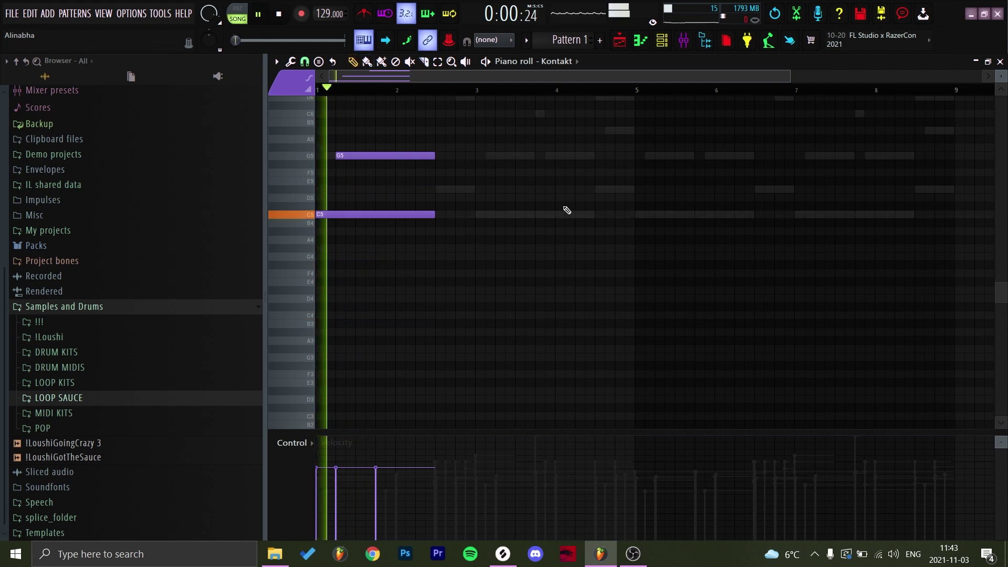
scroll(551, 213, "up", 3)
key("space")
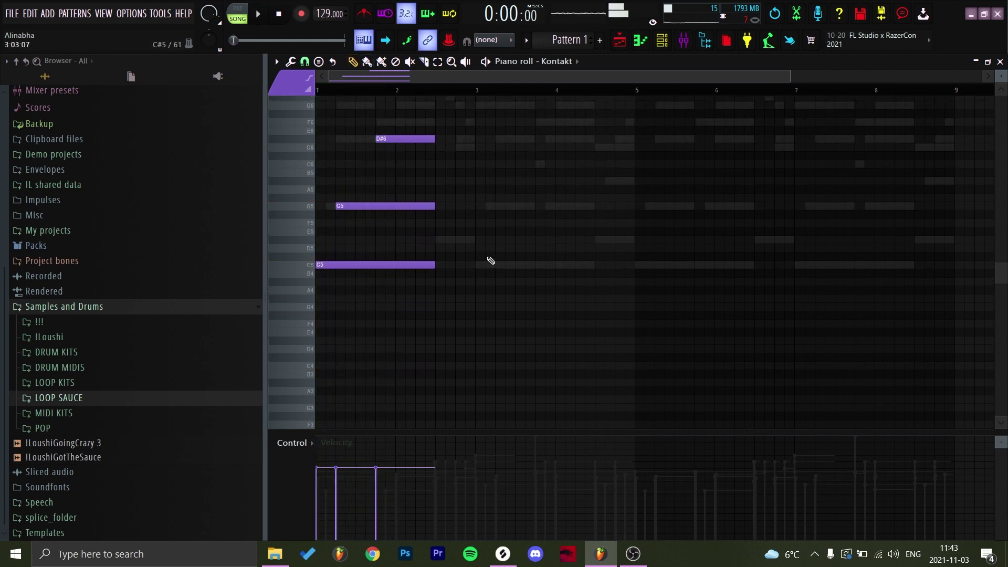
key("ctrl+Down")
key("space")
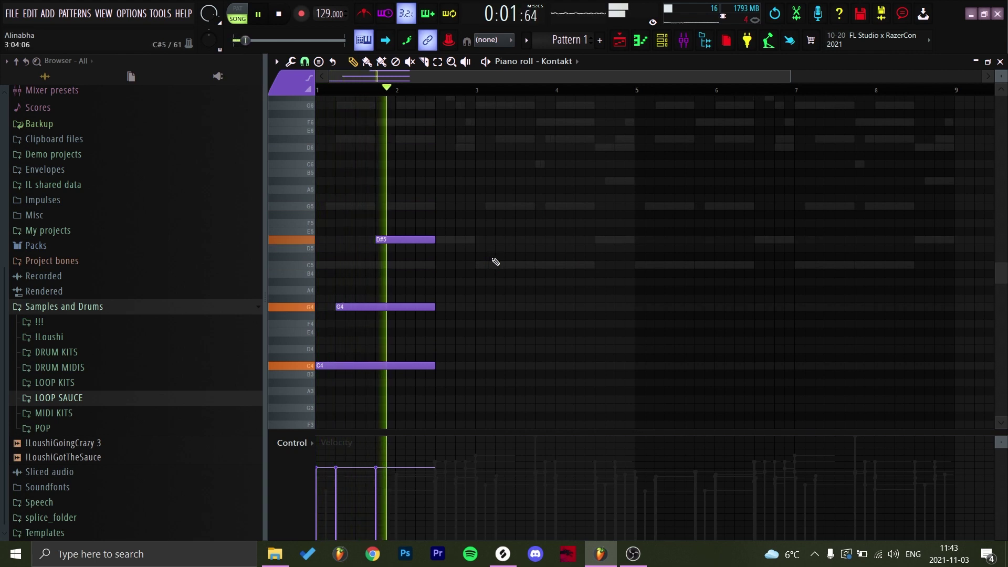
key("space")
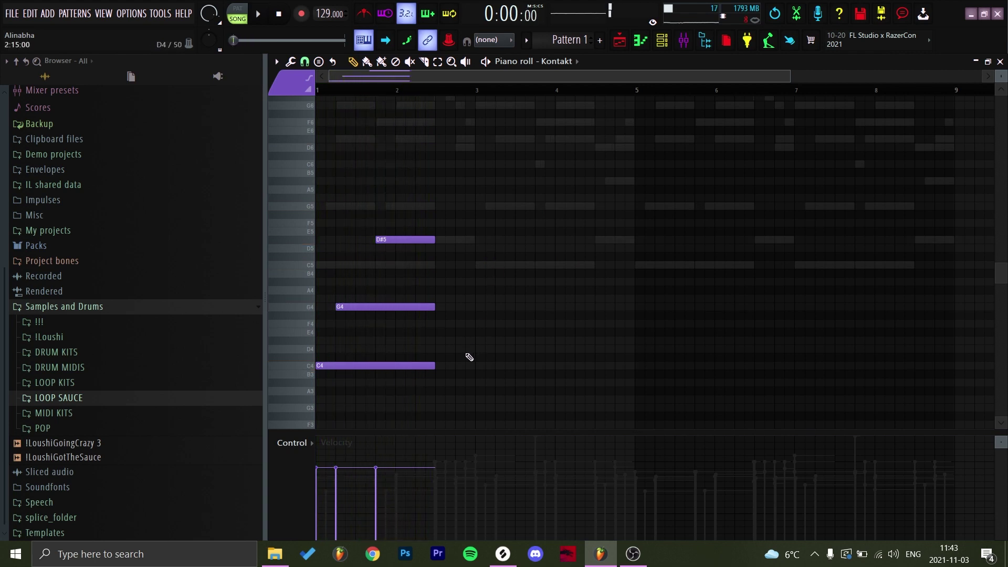
Step: Duplicate the three notes, delete the copied C4, and shift the copied G4 and D#5 so G4 starts midway through bar 2
key("ctrl+b")
right_click(524, 365)
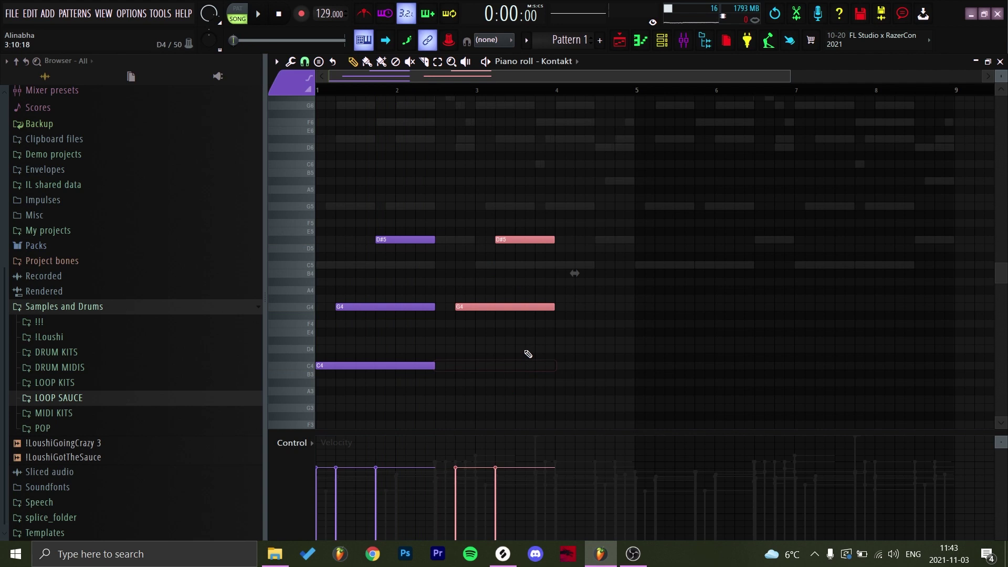
left_click(506, 249)
right_click(525, 250)
left_click_drag(533, 230, 475, 309)
key("space")
left_click(489, 282, "ctrl")
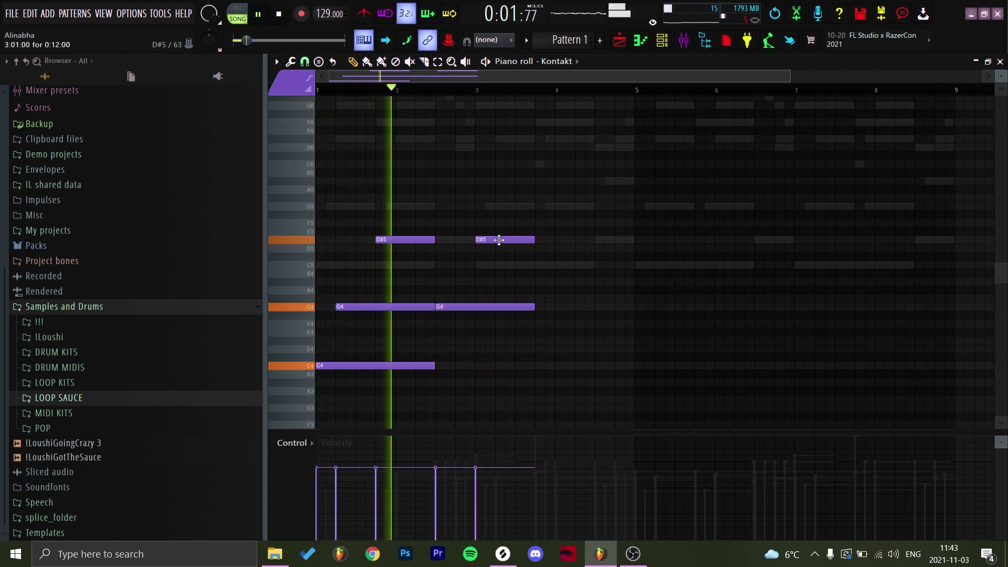
Step: Move the copied D#5 to step 13 of bar 2 and shorten the copied notes toward bar 3
left_click_drag(500, 239, 483, 240)
left_click_drag(513, 335, 475, 244)
key("space")
left_click(481, 266, "ctrl")
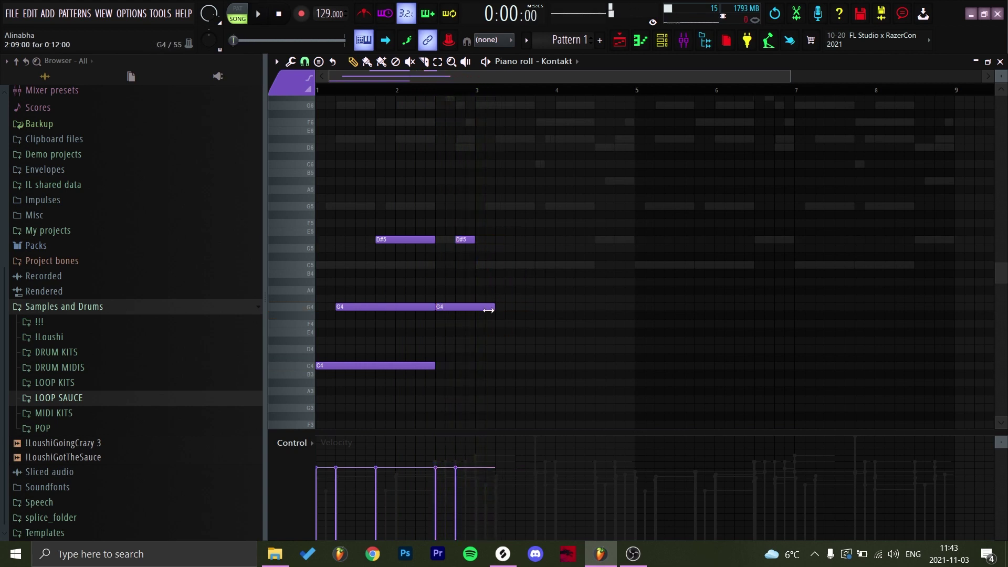
Step: Transpose the two copied notes in bar 2 down to D#4 and A#4, and audition the phrase
left_click_drag(475, 323, 468, 218)
key("ctrl+Up")
key("shift+Down")
key("shift+Down")
key("shift+Down")
key("shift+Down")
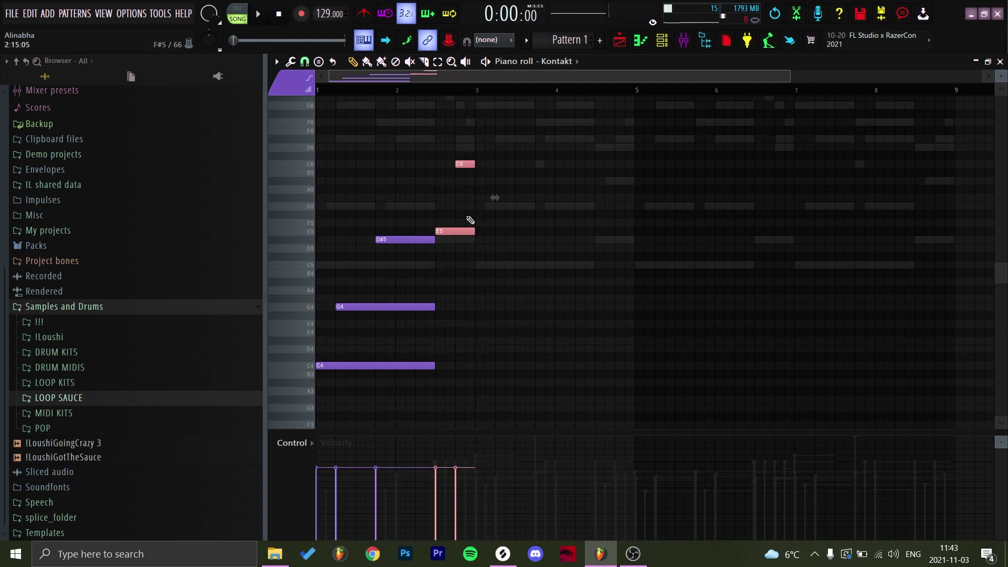
key("ctrl+Down")
key("space")
left_click(484, 227, "ctrl")
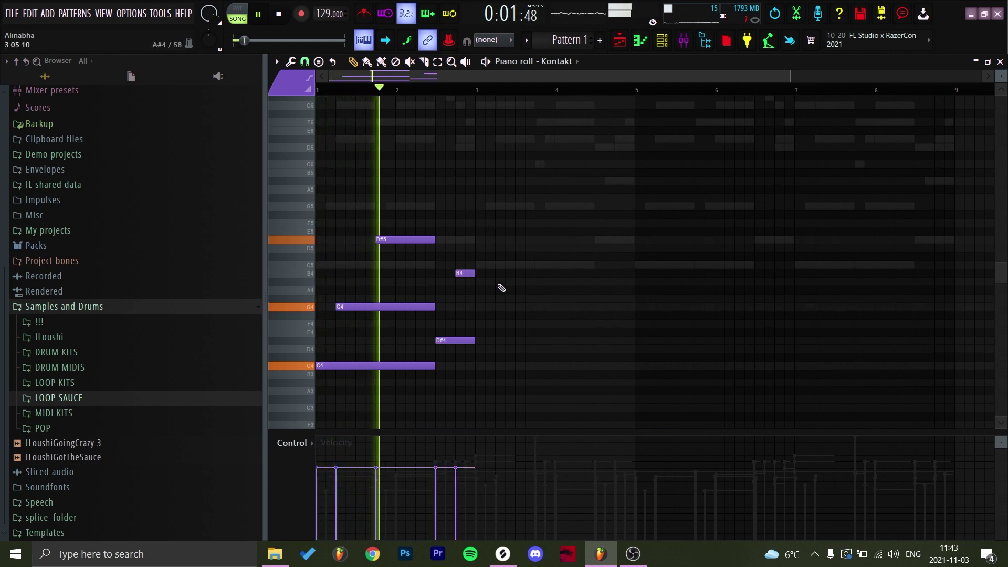
left_click_drag(461, 270, 462, 261)
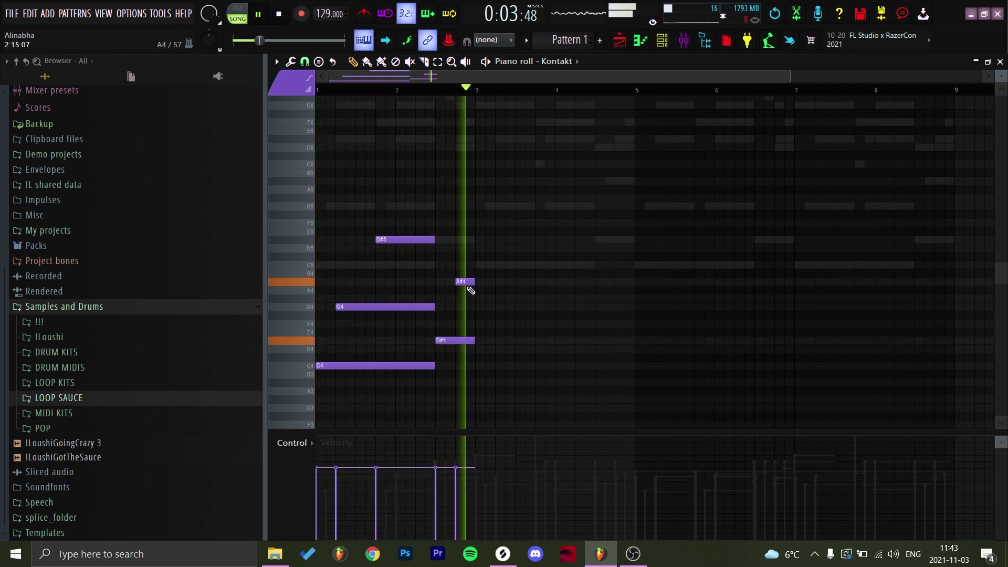
key("space")
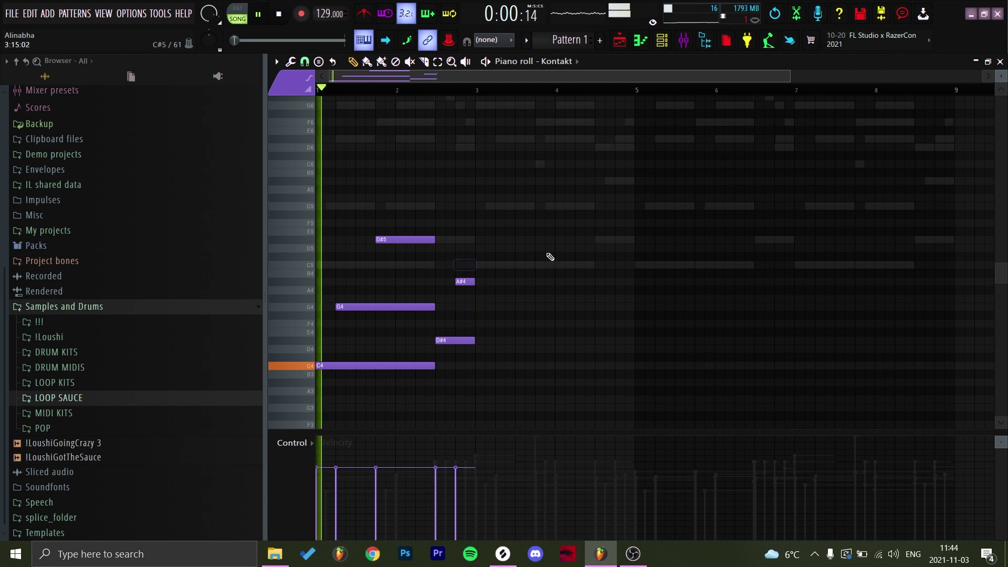
Step: Duplicate the two-bar phrase into bars 3 and 4 and play it back
key("ctrl+b")
key("ctrl+d")
scroll(720, 203, "down", 3)
key("space")
key("space")
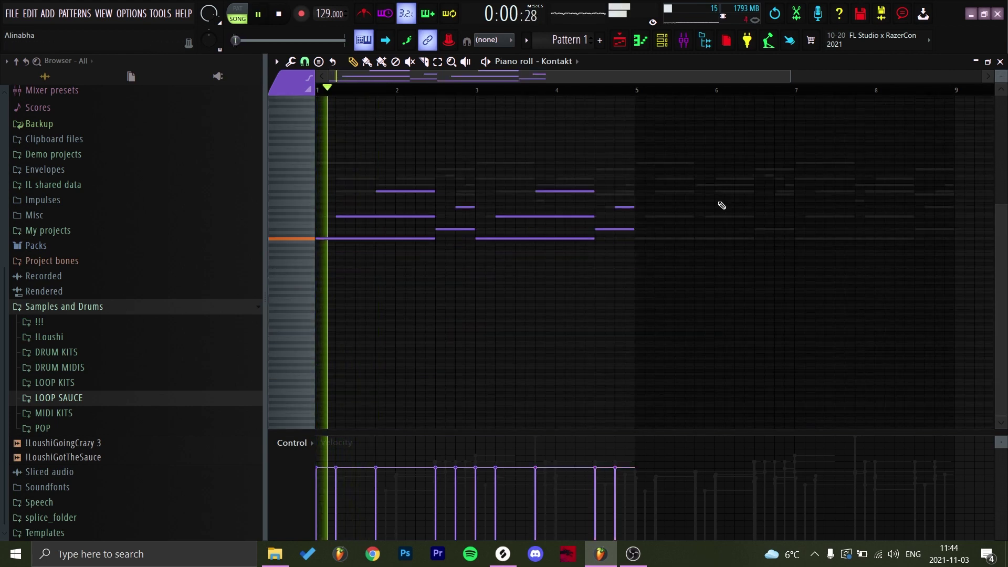
scroll(722, 205, "up", 3)
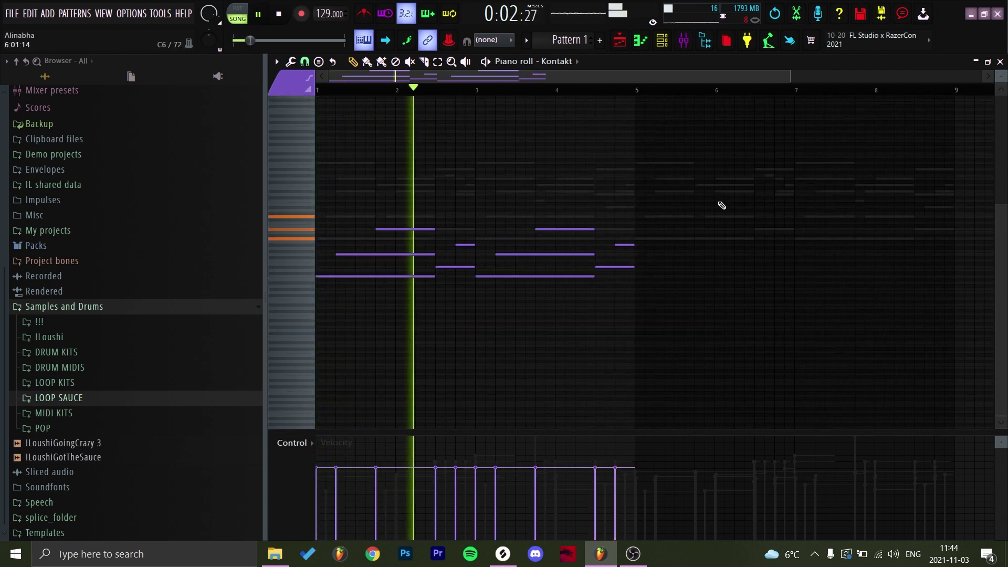
Step: Close the piano roll, search Kontakt's libraries for "cin", and load 01 Concert Harp from CineHarps
scroll(739, 211, "up", 3)
scroll(747, 222, "up", 1)
scroll(841, 210, "down", 3)
left_click(1000, 61)
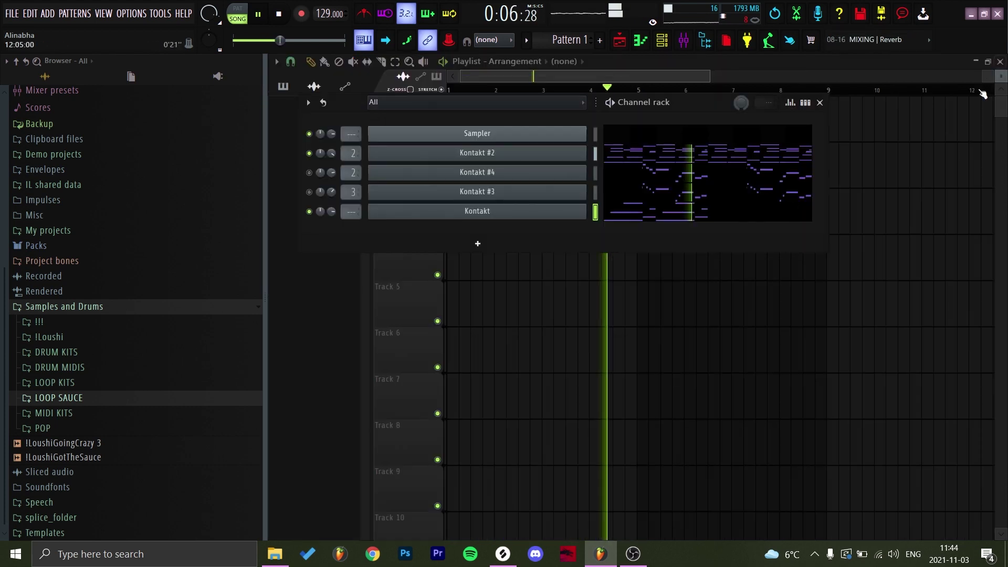
left_click(514, 215)
scroll(441, 451, "down", 10)
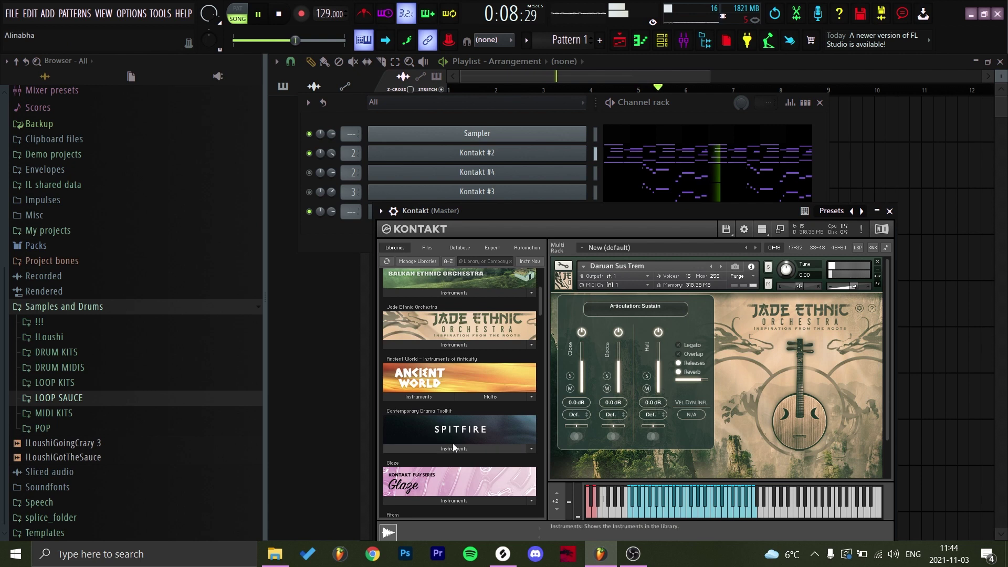
scroll(458, 456, "down", 5)
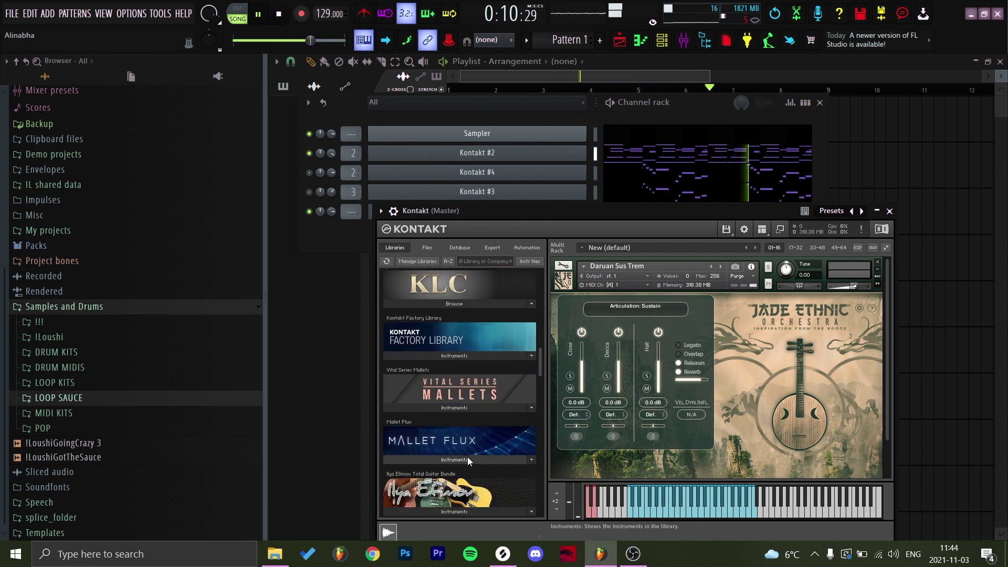
left_click(480, 261)
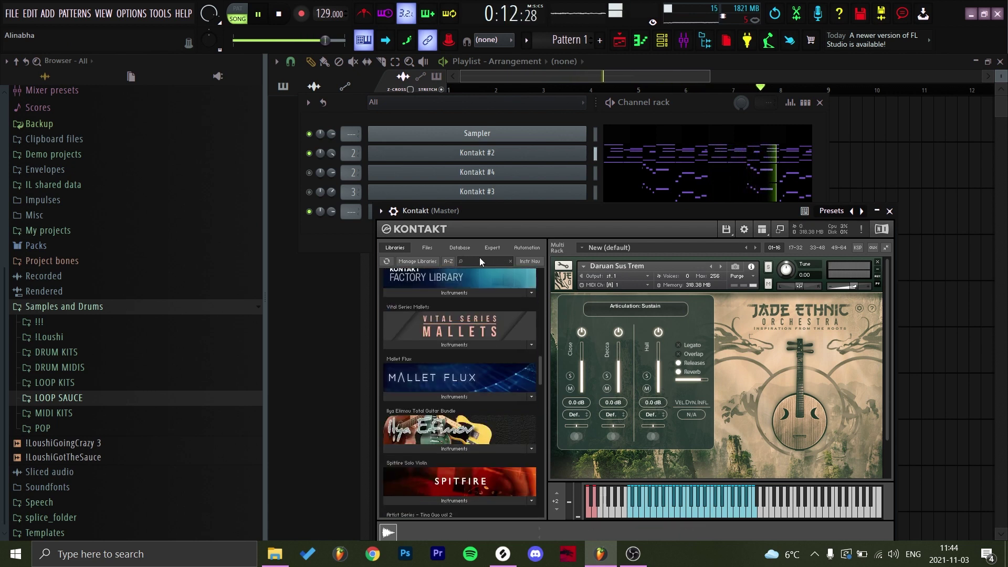
type("cin")
left_click(433, 367)
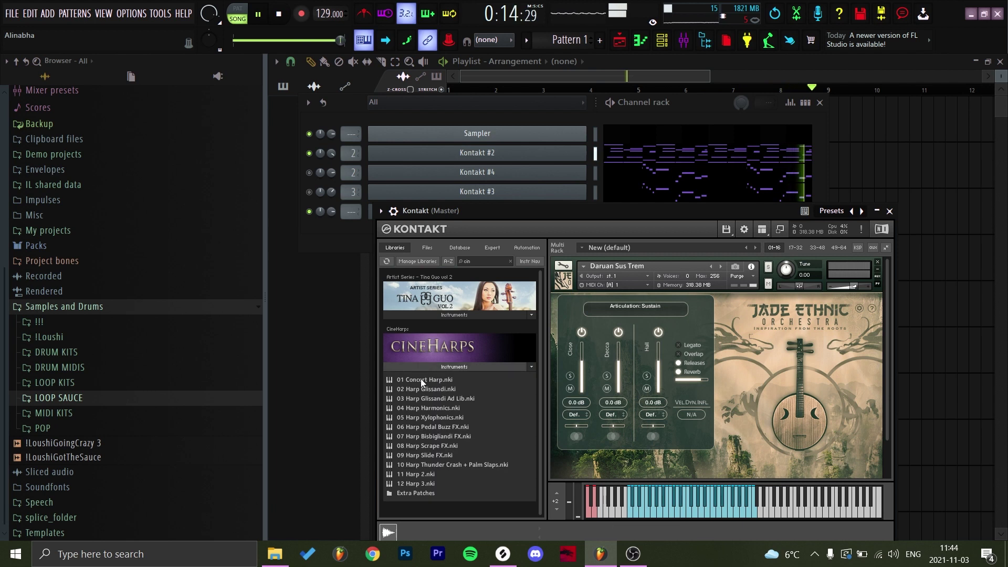
double_click(421, 379)
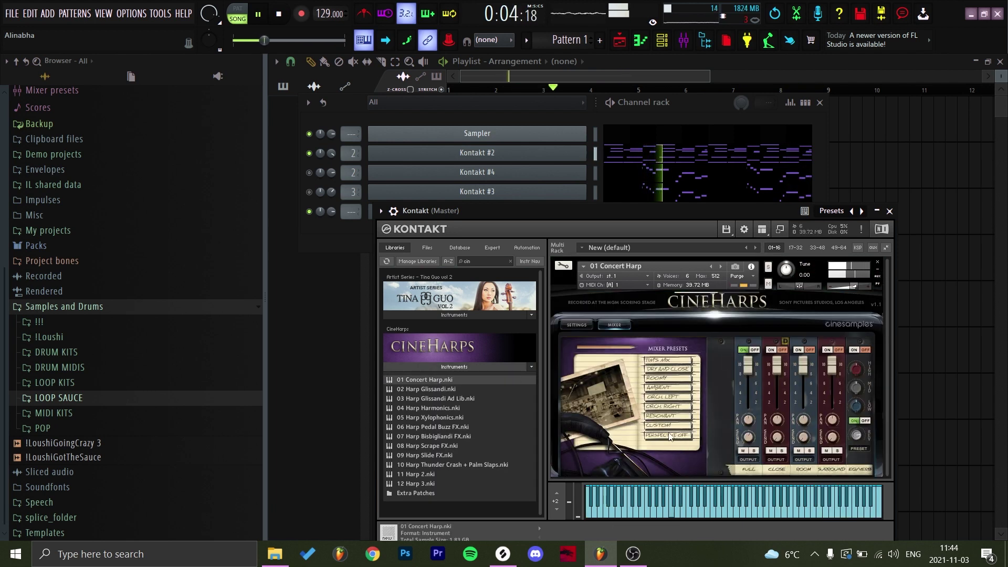
Step: Turn on the harp's mixer perspective with a near-close setting, and raise the instrument volume to 5.1
left_click_drag(641, 444, 657, 446)
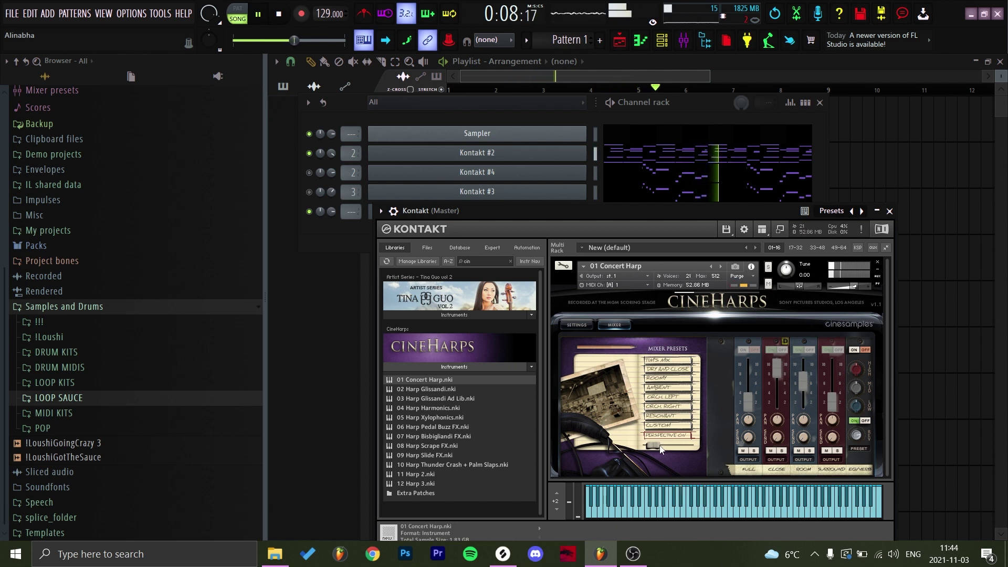
left_click_drag(659, 235, 637, 199)
key("space")
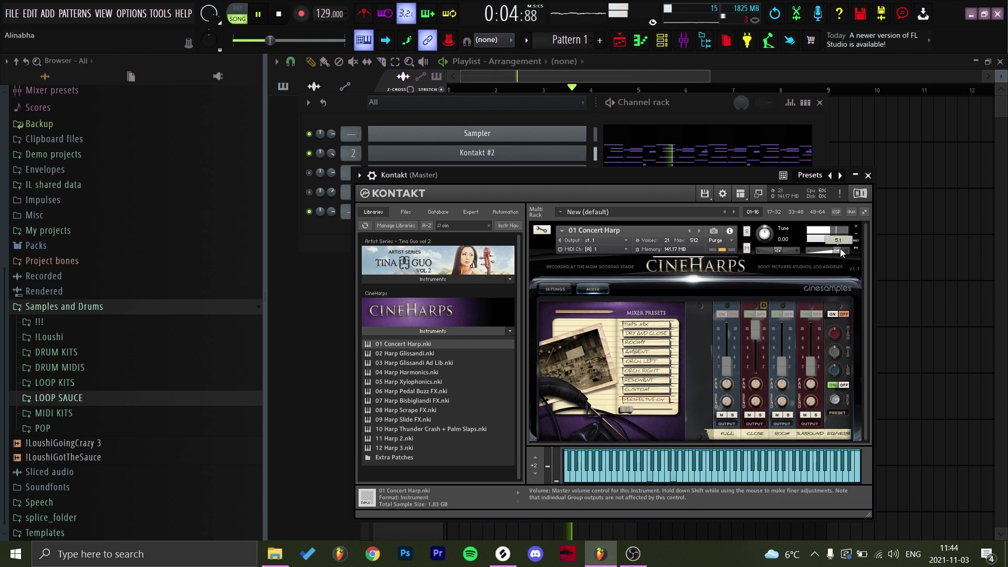
left_click(868, 175)
Step: Route the Kontakt channel to a mixer track, and duplicate its four-bar phrase into bars 5 to 8 for playback
left_click_drag(332, 212, 342, 199)
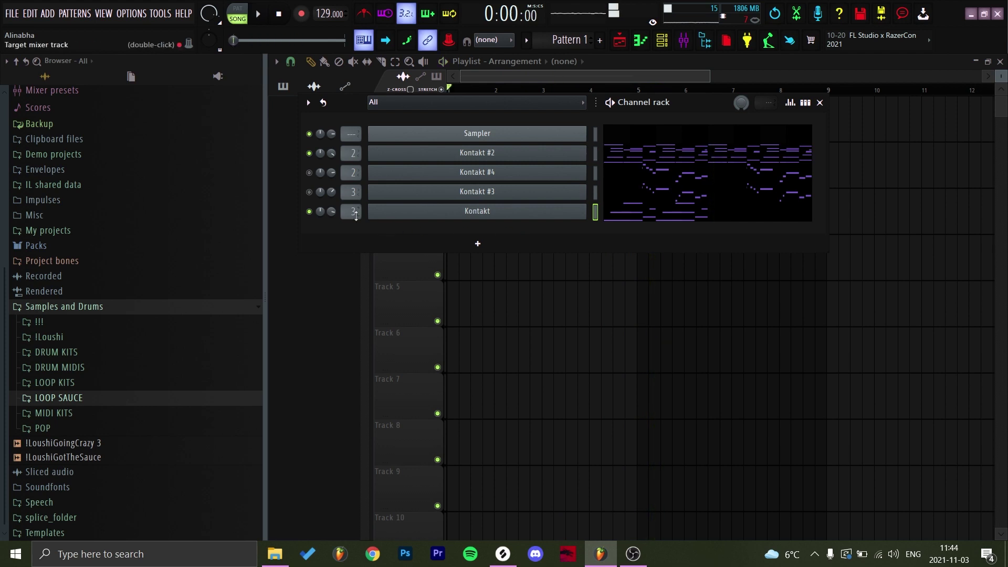
key("F7")
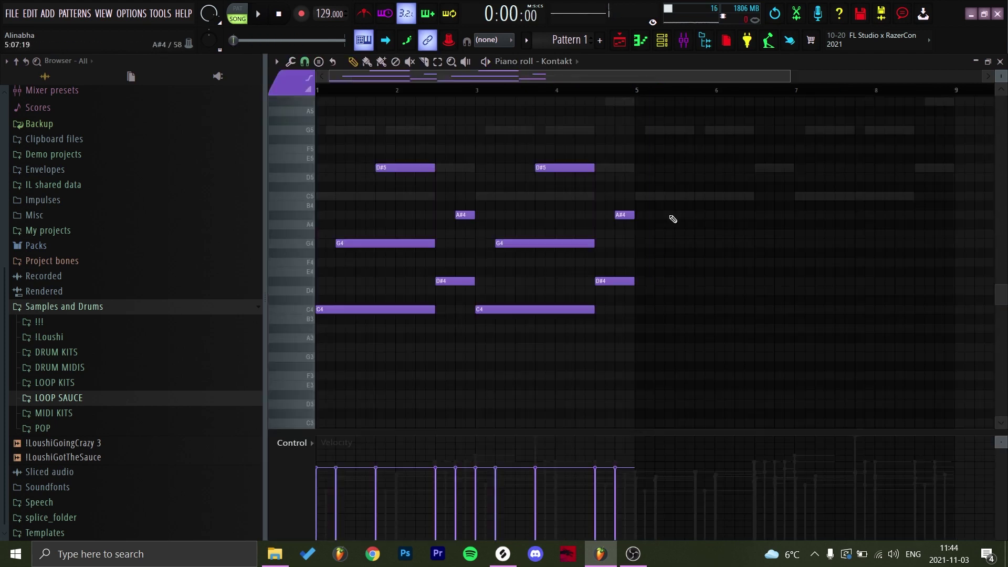
key("ctrl+b")
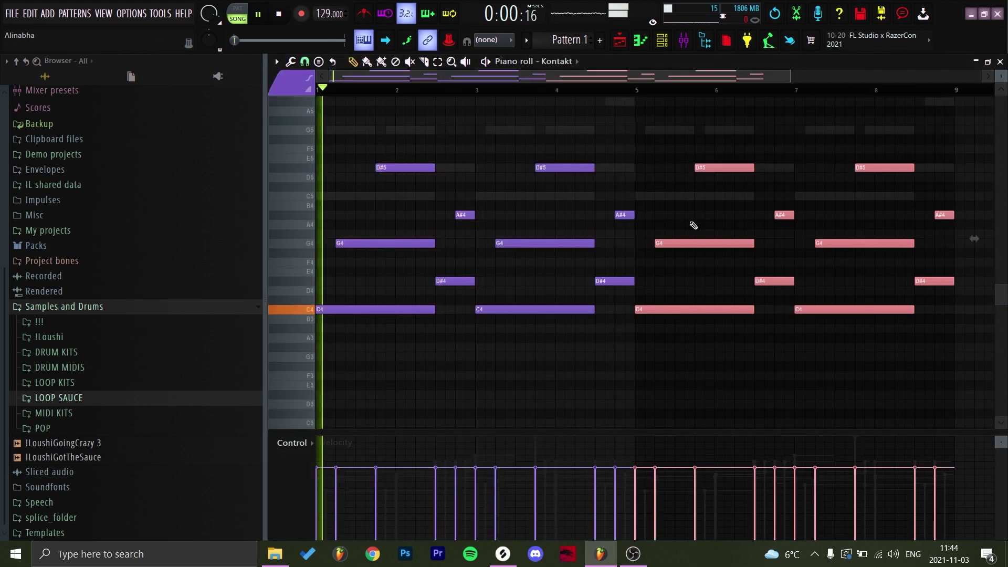
left_click(612, 137, "ctrl")
scroll(614, 136, "down", 1)
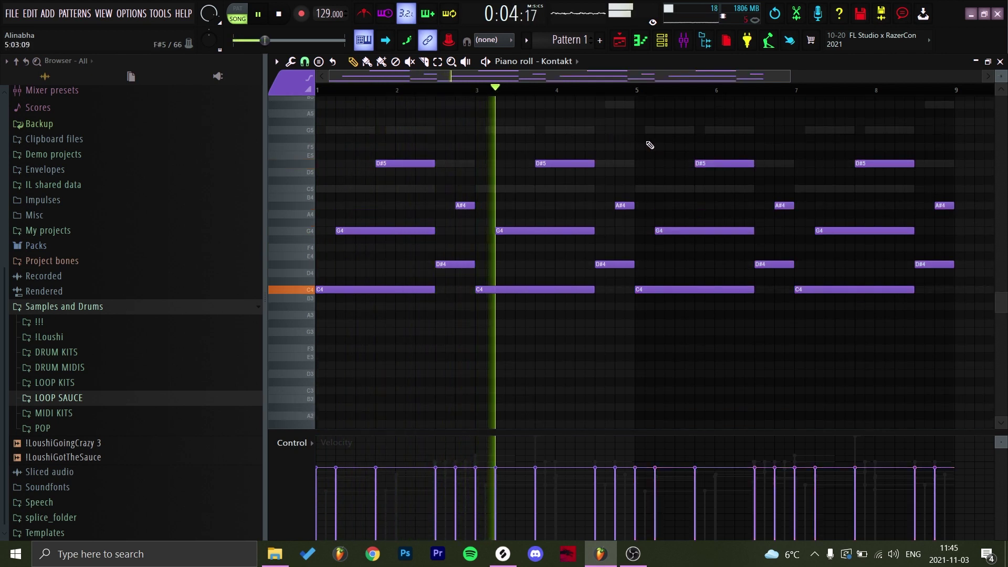
scroll(525, 213, "down", 1)
scroll(615, 315, "up", 1)
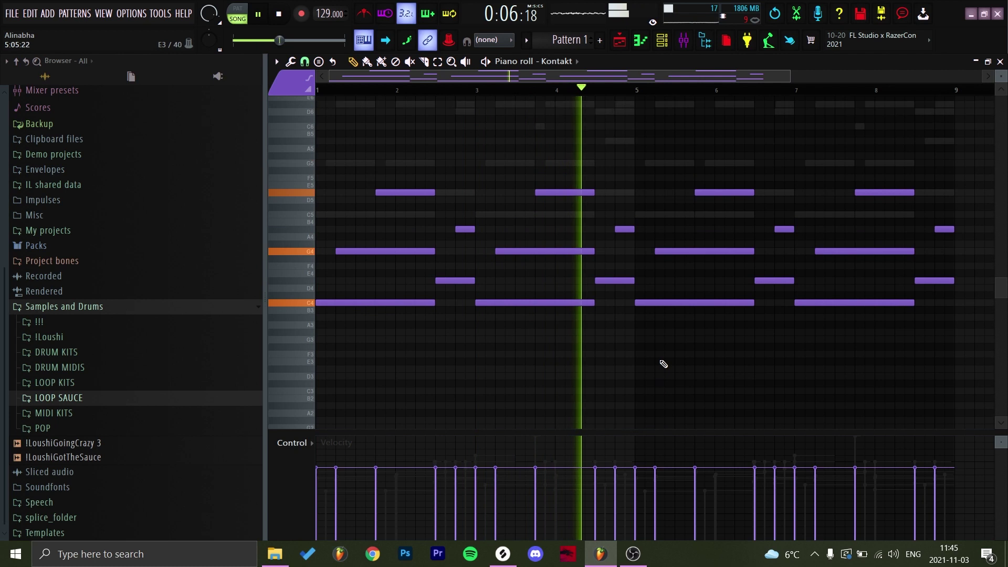
scroll(664, 364, "up", 1)
scroll(678, 142, "down", 1)
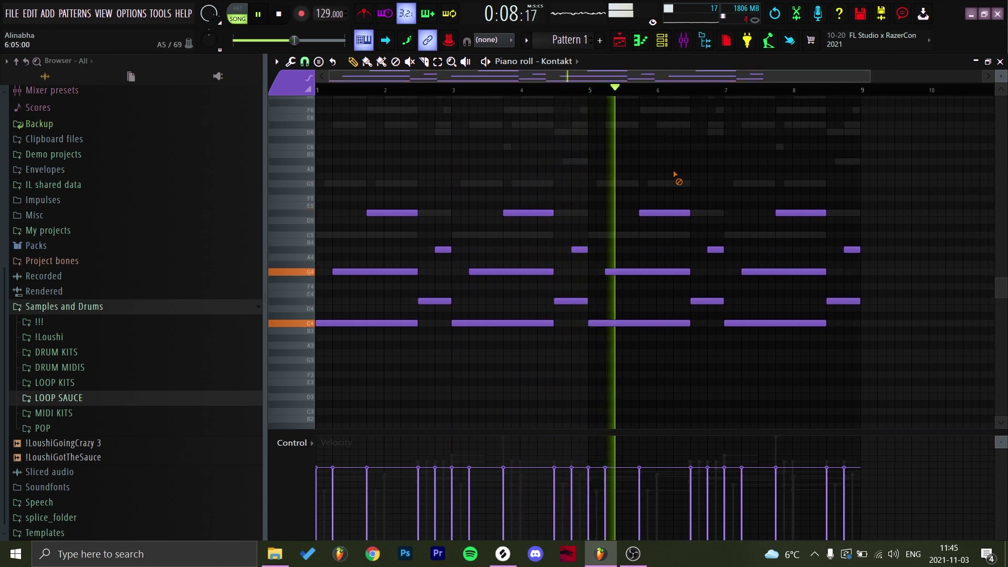
Step: Copy the four G4 notes to the starts of bars 1, 3, 5 and 7, raise the copies to G5, and audition them
key("space")
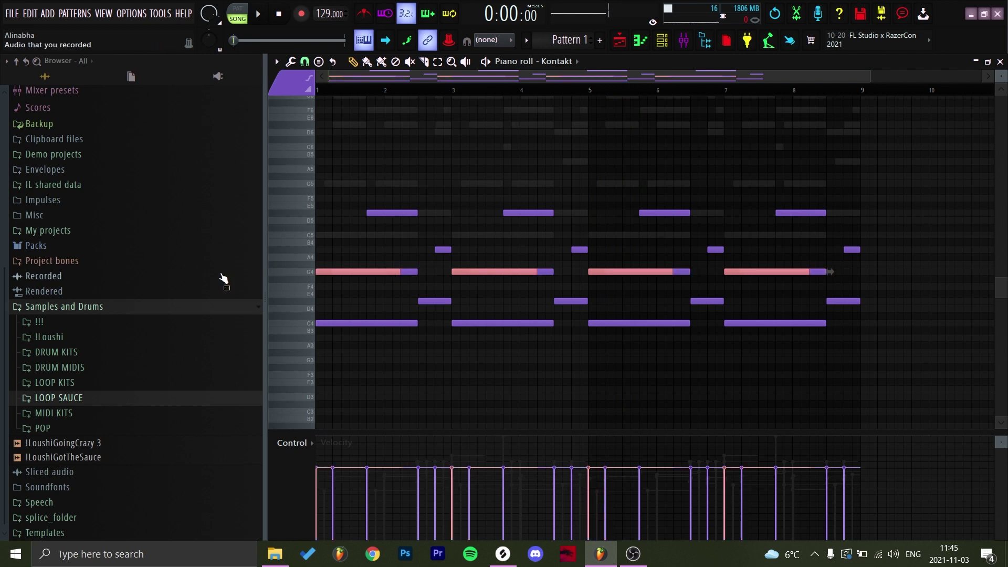
key("ctrl+Up")
key("space")
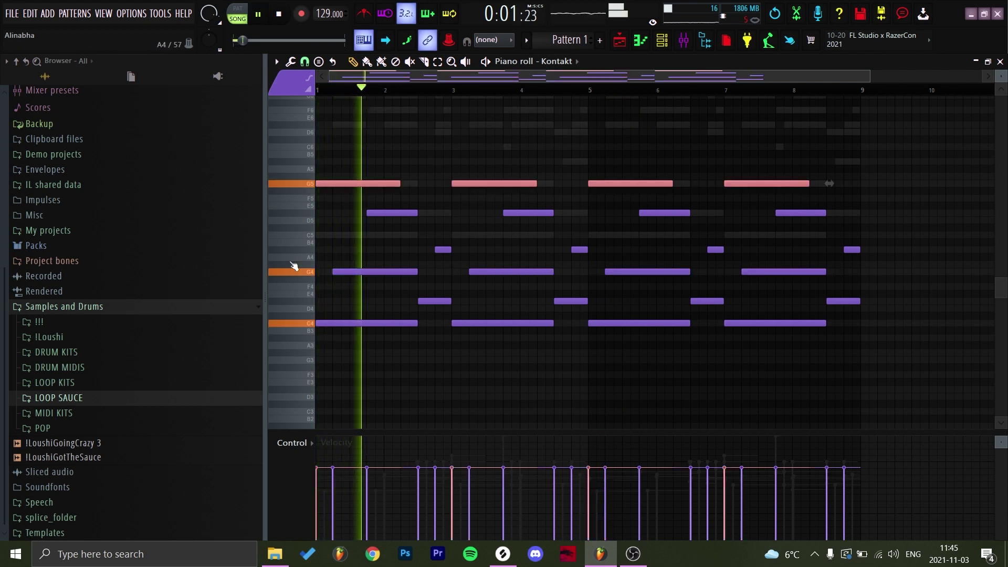
key("space")
key("space")
key("space")
key("space")
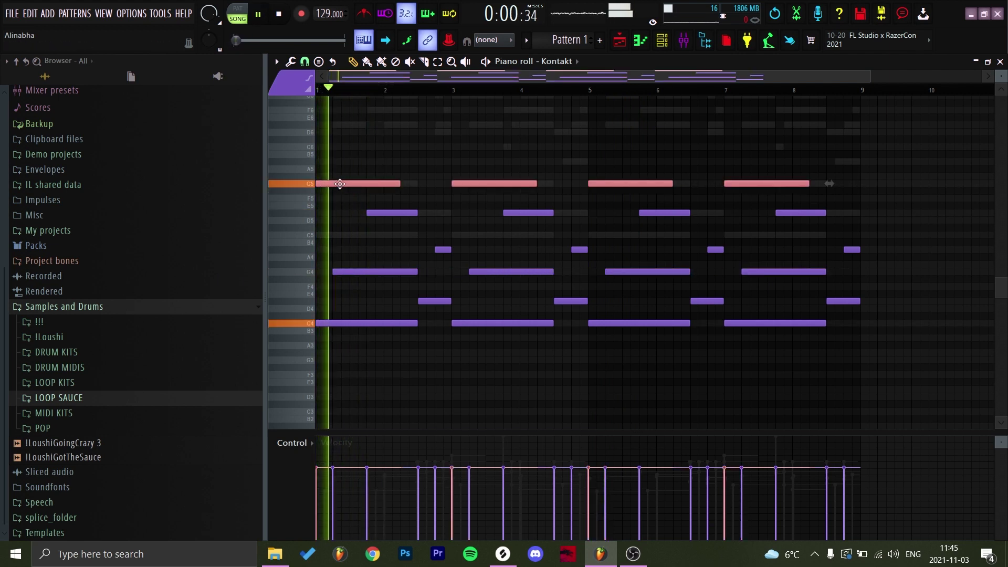
key("space")
Step: Copy the first G5 note, start the copy at step 3 of bar 1, lower it to F5, and audition it
left_click(349, 235, "ctrl")
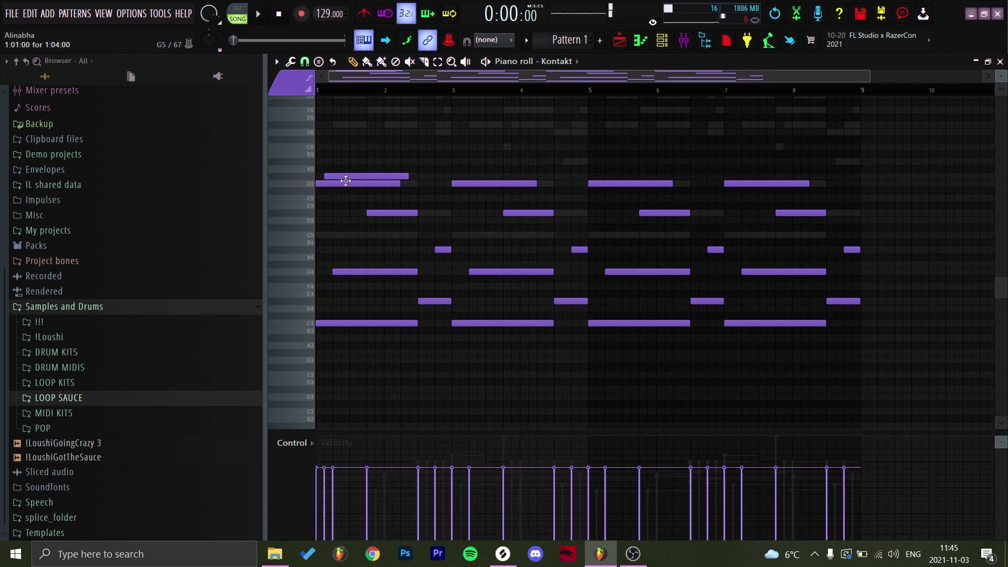
scroll(368, 189, "up", 5)
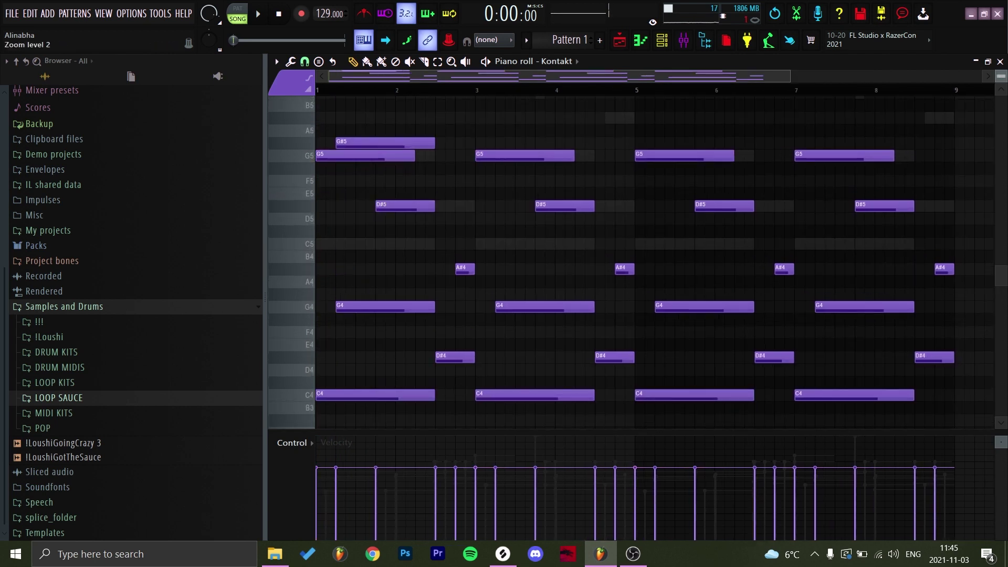
scroll(380, 201, "up", 2)
key("space")
key("space")
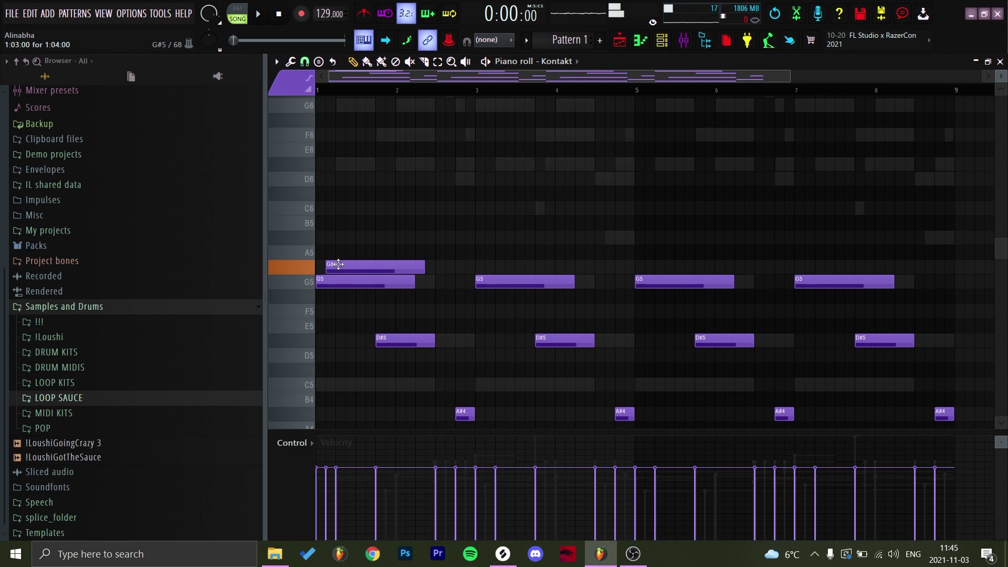
key("space")
key("space")
left_click_drag(392, 267, 392, 297)
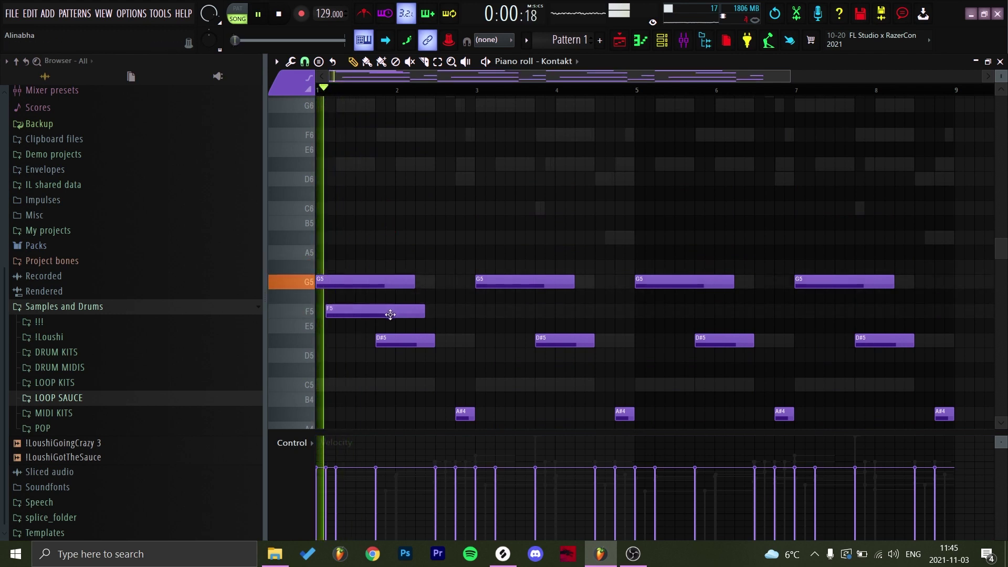
key("space")
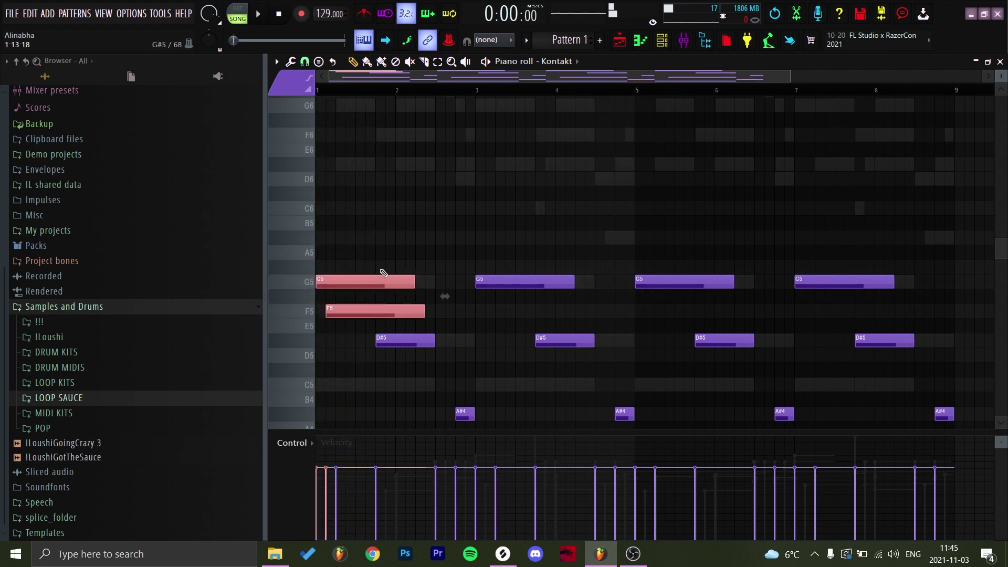
Step: Shorten the first G5 and F5 so each ends where the next melody note begins, and raise the whole pattern an octave
left_click_drag(411, 277, 315, 284)
key("space")
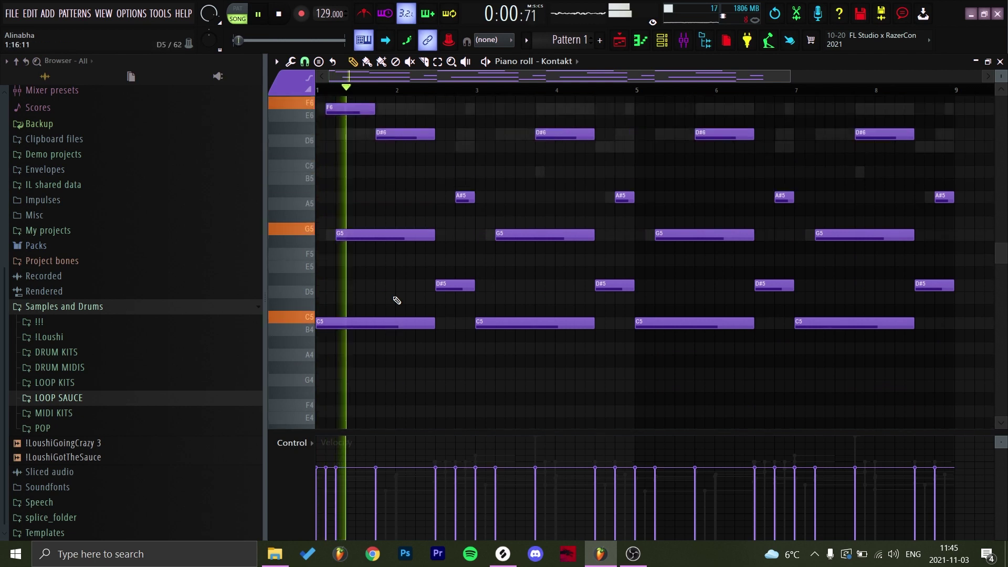
scroll(401, 281, "up", 1)
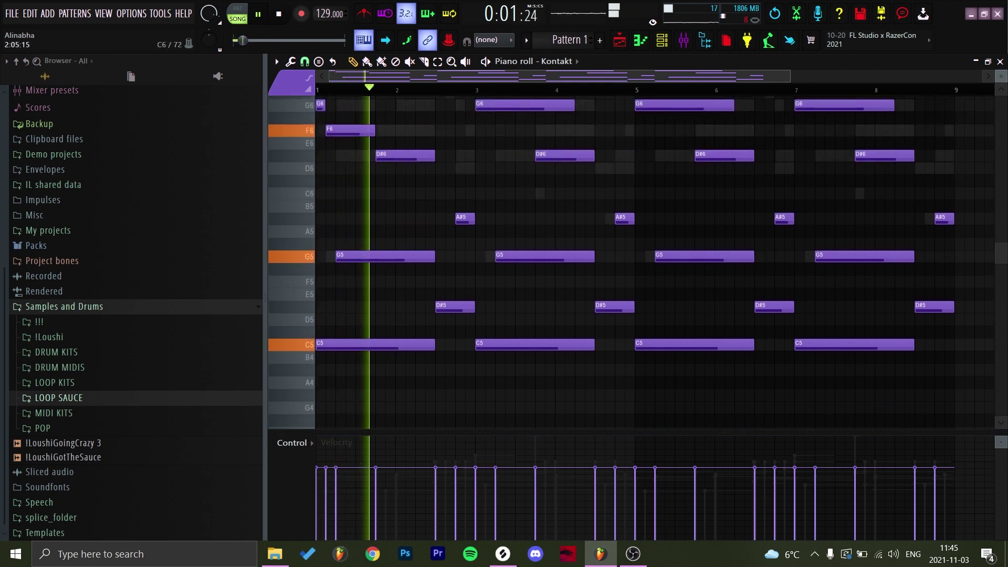
scroll(420, 201, "down", 1)
Step: Shorten the first D#6 to one beat, and add a one-beat F6 at step 15 of bar 1 and a G6 at bar 2
left_click_drag(411, 196, 412, 272)
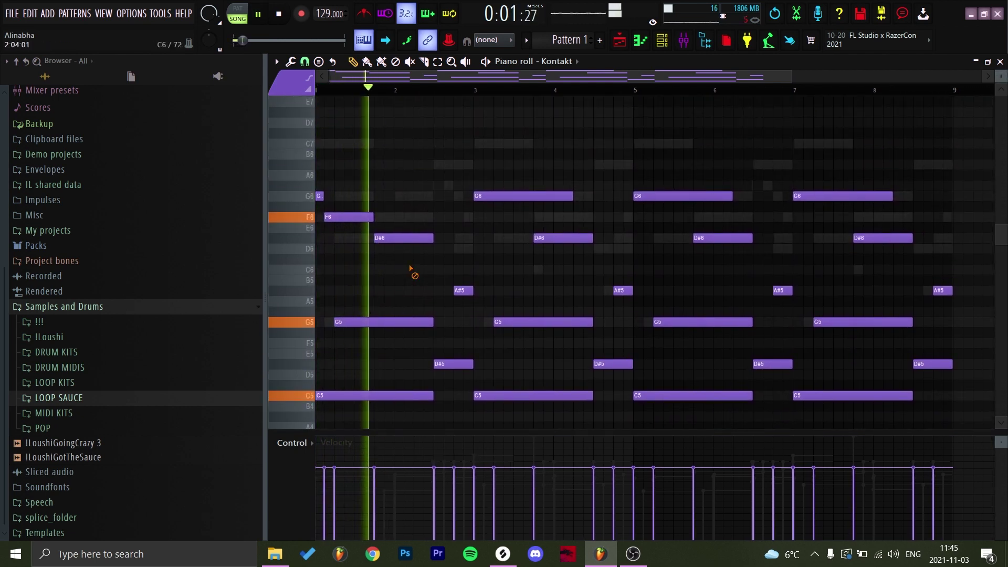
key("space")
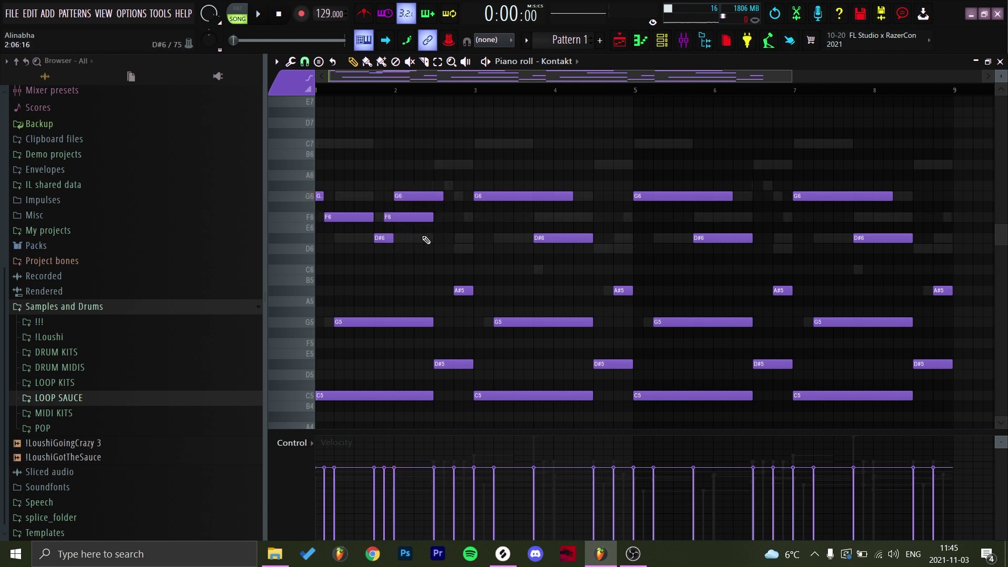
scroll(437, 255, "down", 1)
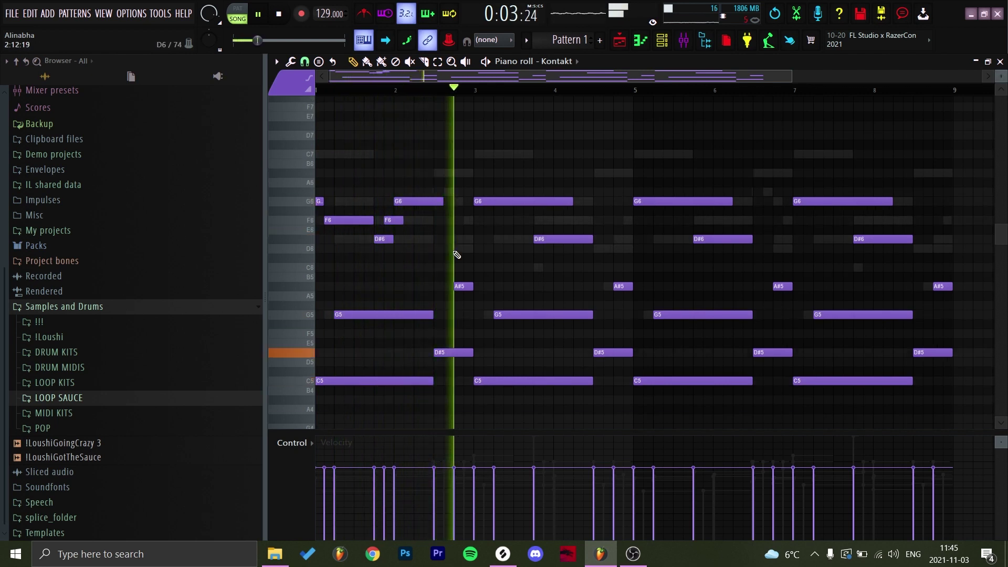
key("space")
Step: Delete all notes from bar 3 onward and duplicate the new two-bar phrase into bars 3 and 4 only
left_click_drag(527, 154, 1001, 419)
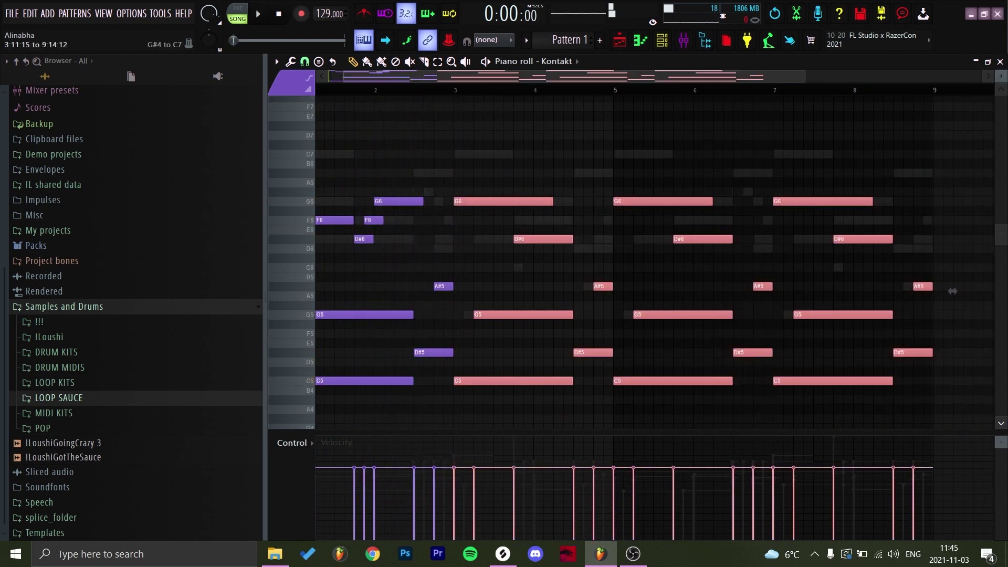
key("Delete")
key("ctrl+b")
key("ctrl+b")
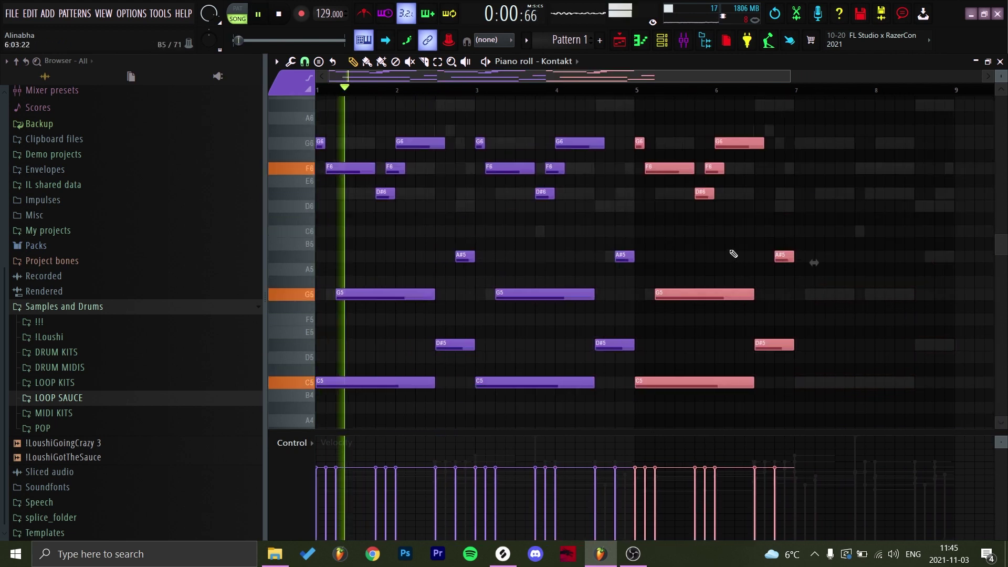
key("Delete")
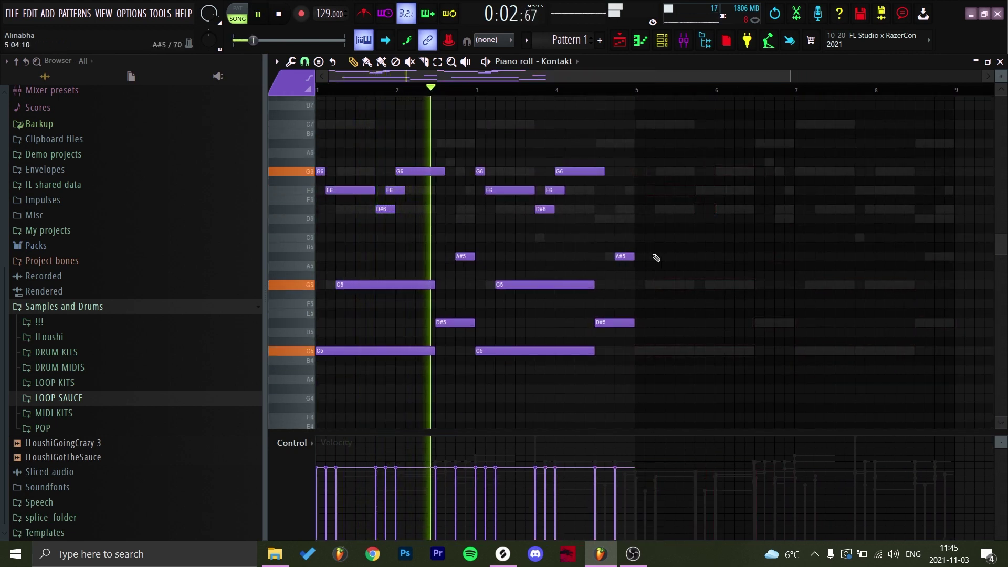
Step: Shorten the G6 at the start of bar 4 to two steps and chop it into four short notes
scroll(691, 262, "up", 1)
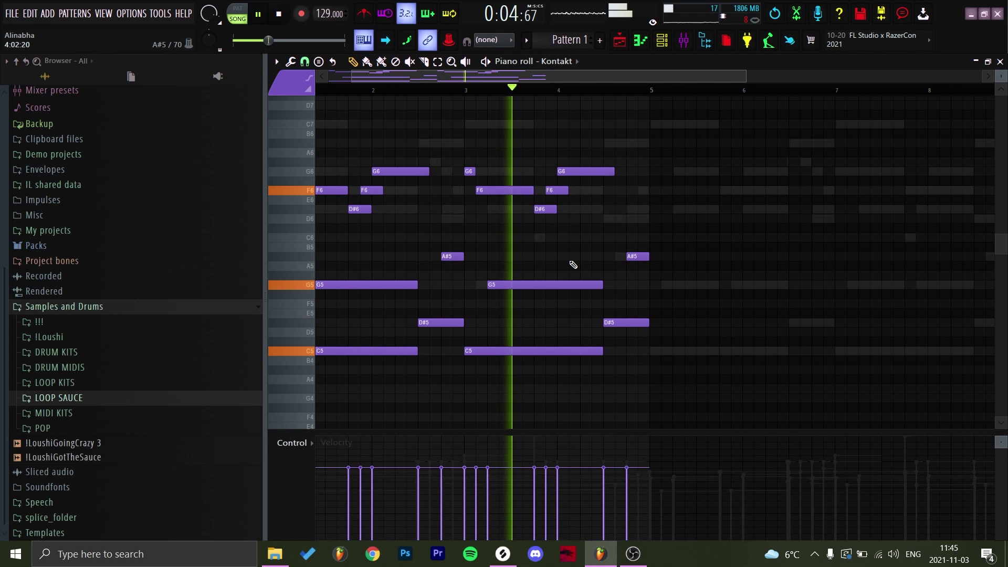
key("space")
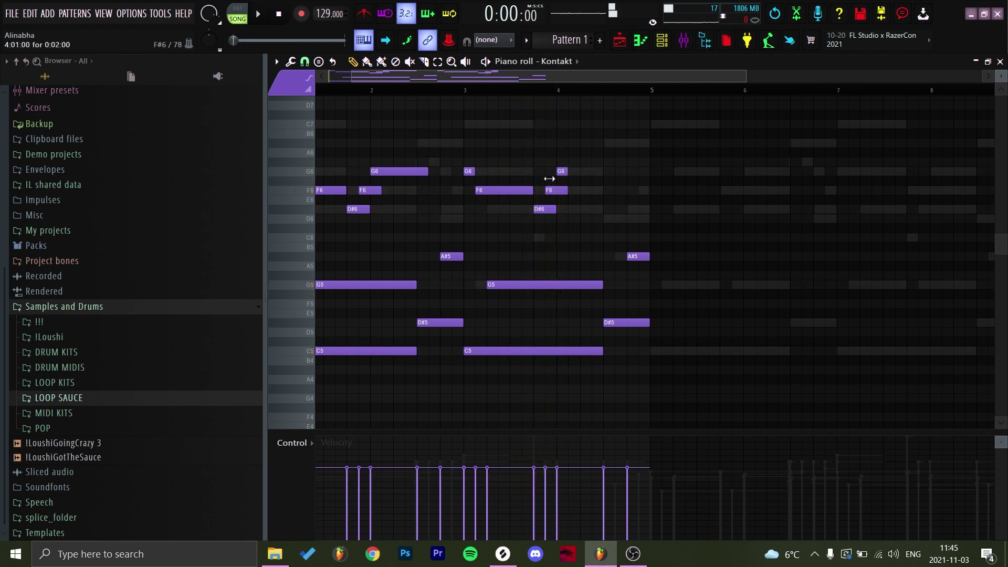
key("alt+u")
key("space")
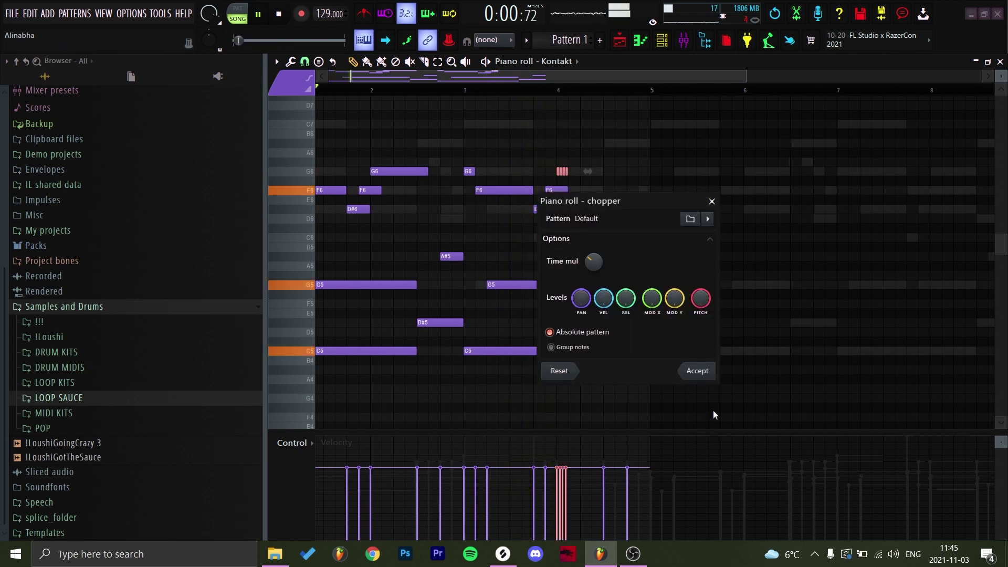
left_click(696, 371)
Step: Lower the velocity of the four chopped G6 notes and add a one-beat F6 at step 3 and D#6 at step 5 of bar 4
scroll(626, 297, "up", 2)
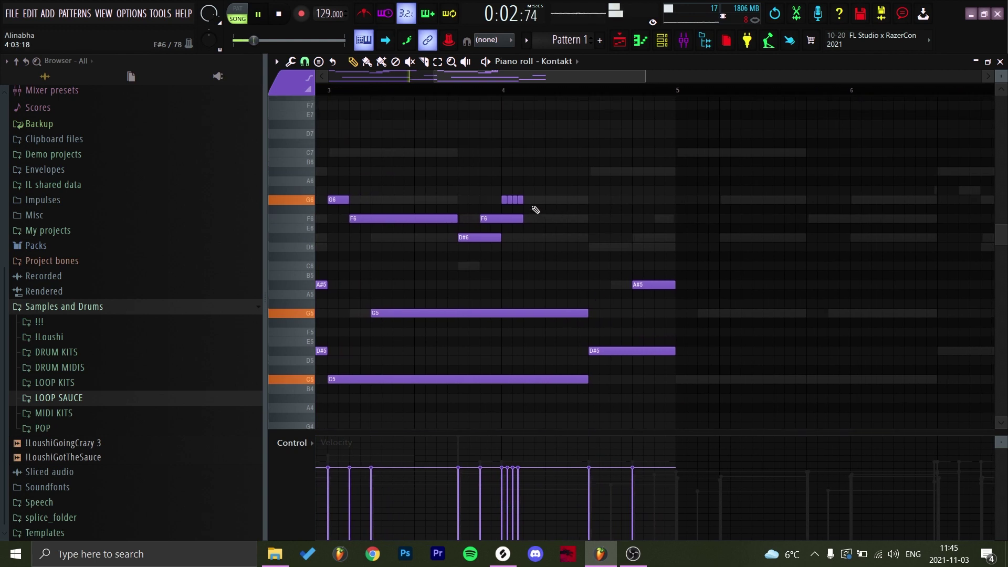
left_click_drag(558, 220, 547, 218)
left_click_drag(544, 200, 504, 203)
scroll(513, 488, "down", 3)
key("space")
right_click(671, 227)
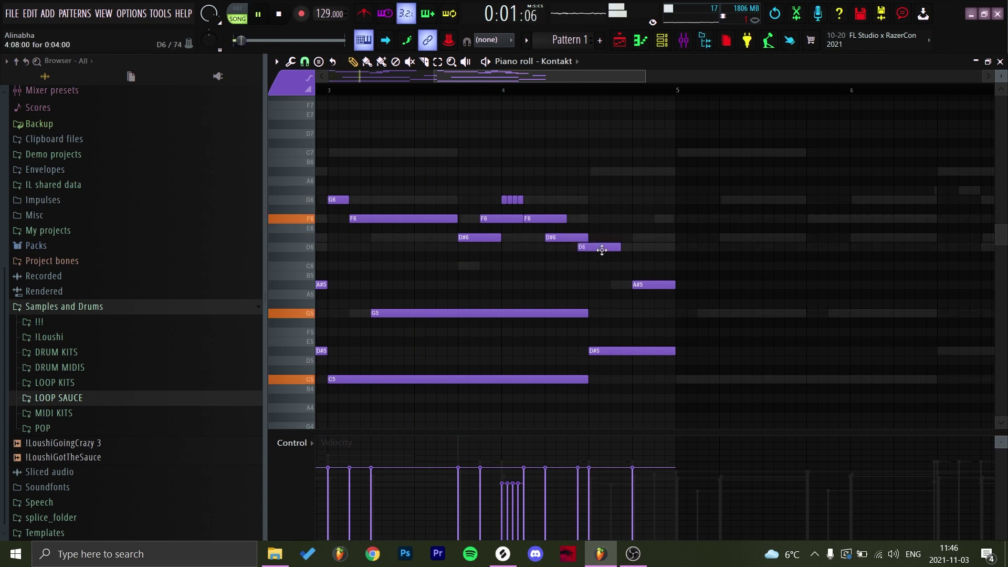
Step: Add a D6 at step 7 and a D#6 at step 9 of bar 4, and shorten the last D#6–D6–D#6 run to two steps each
right_click(599, 260, "ctrl")
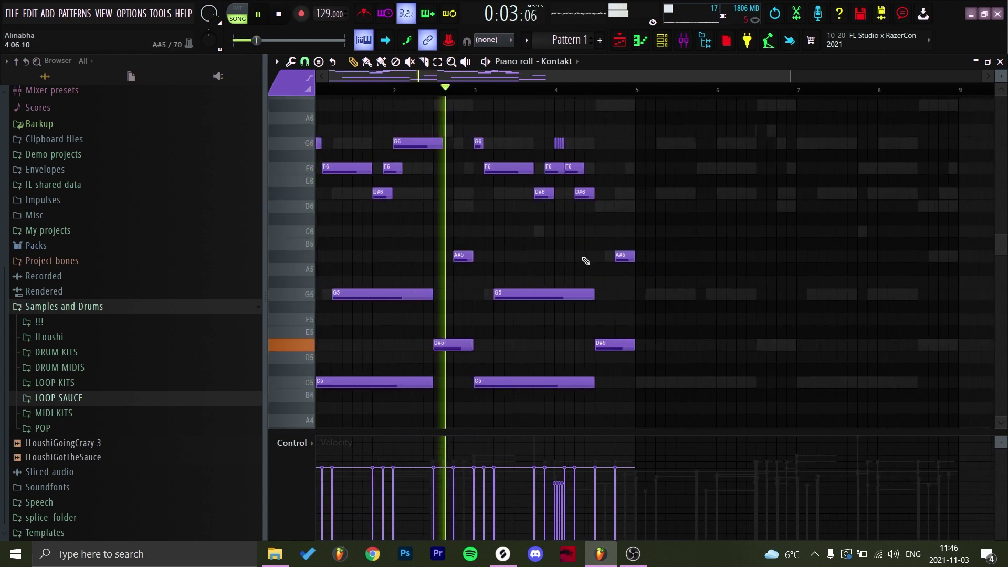
scroll(588, 262, "up", 2)
scroll(577, 231, "up", 2)
scroll(577, 231, "up", 1)
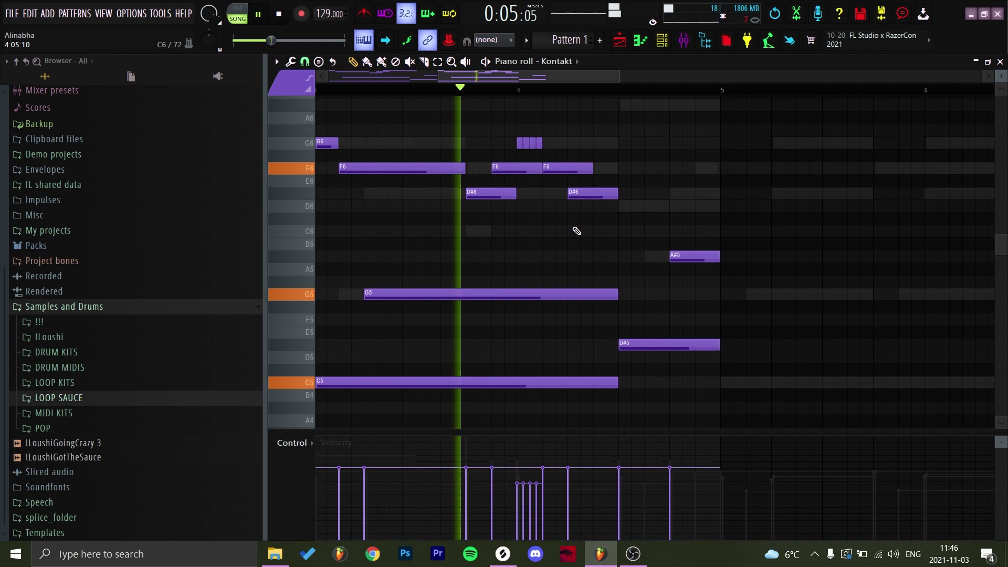
key("space")
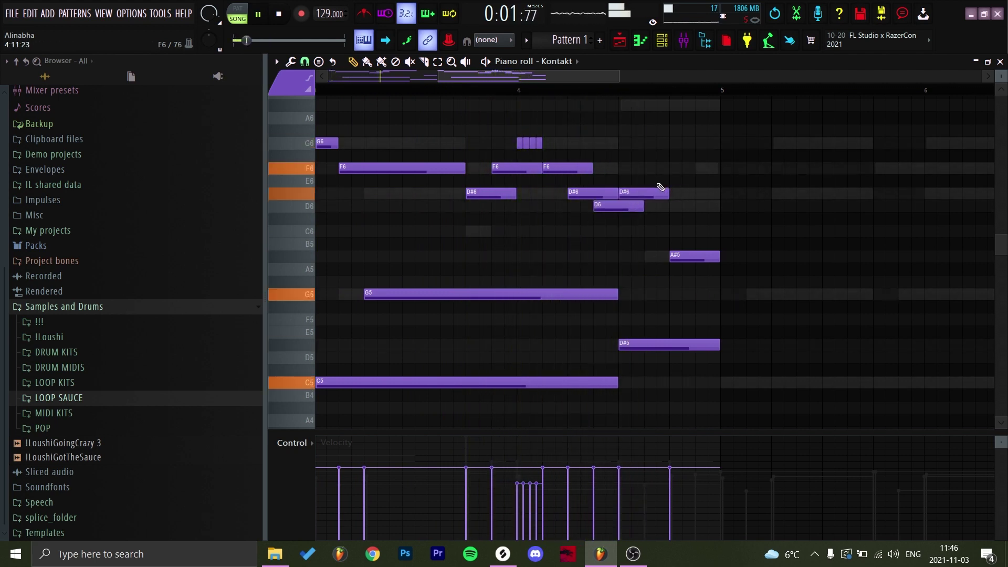
left_click_drag(657, 225, 592, 201)
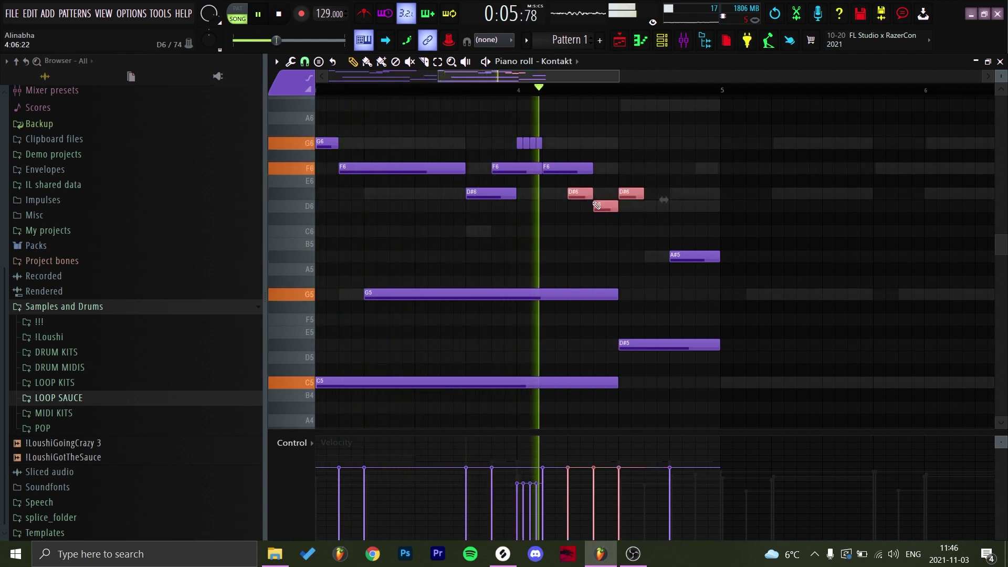
left_click(644, 169, "ctrl")
key("space")
key("space")
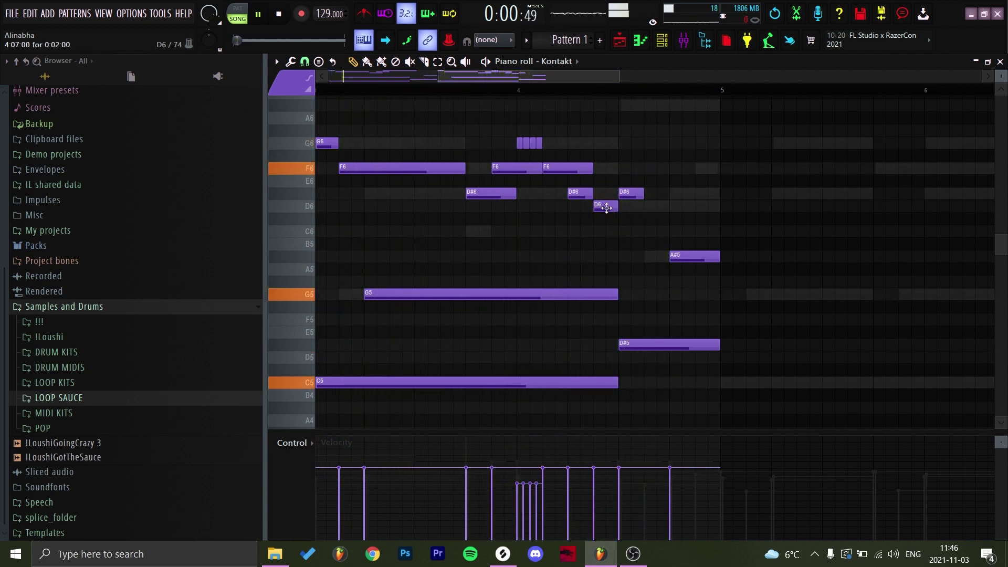
Step: Solo the Kontakt channel and play its four-bar melody on its own
left_click(666, 41)
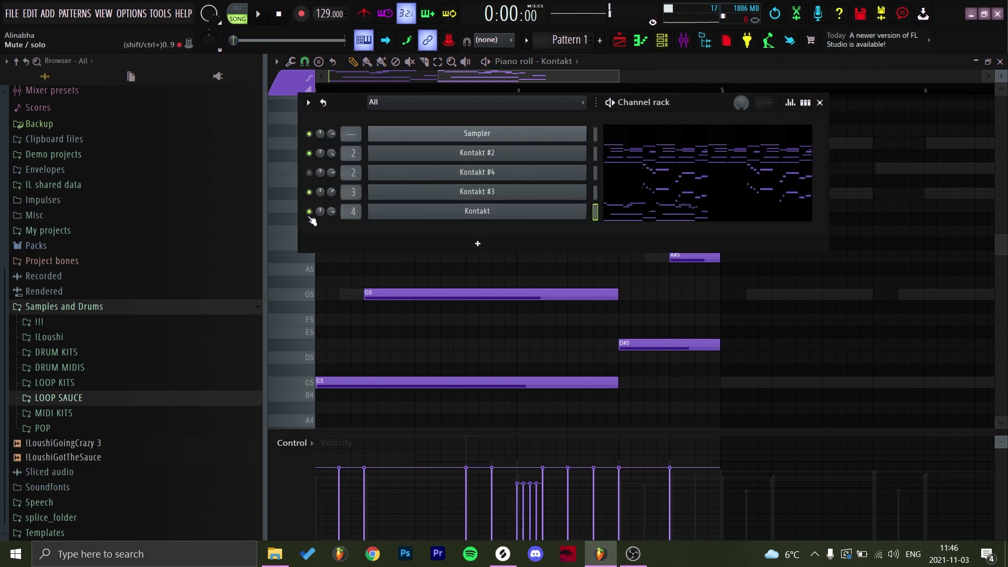
right_click(310, 217)
left_click(576, 278)
key("space")
scroll(579, 275, "down", 3)
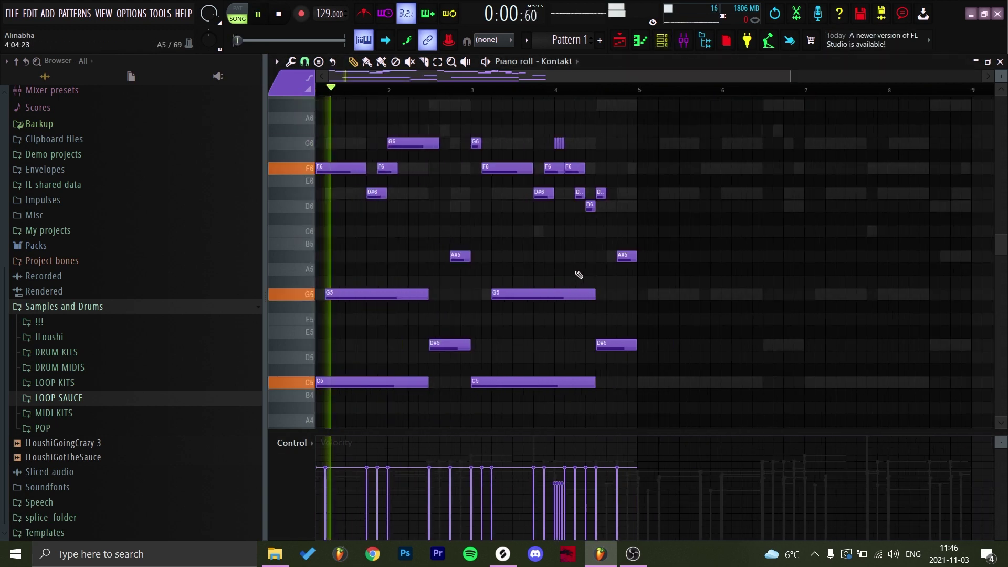
scroll(578, 275, "down", 1)
scroll(462, 299, "up", 1)
left_click_drag(463, 298, 527, 299)
scroll(484, 222, "down", 1)
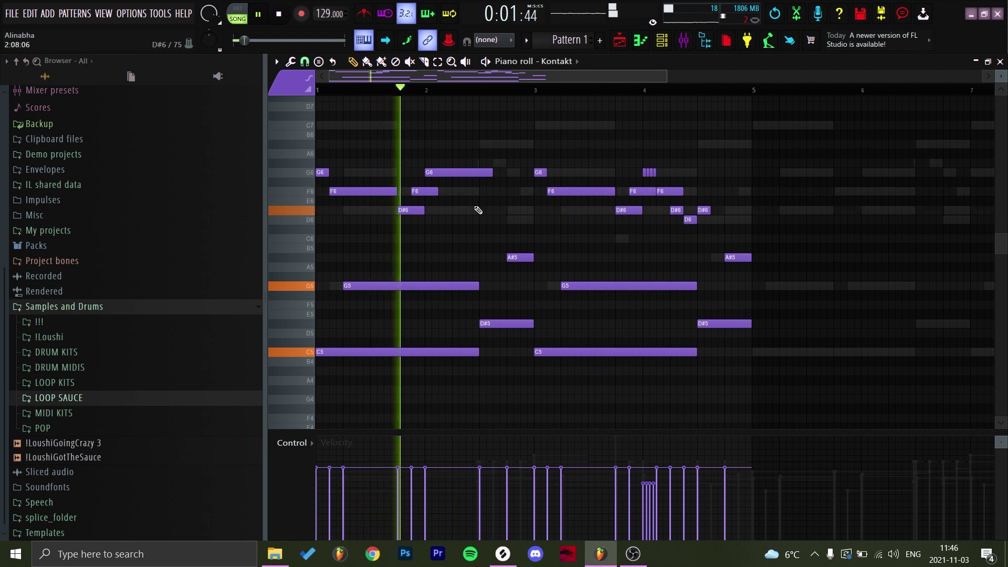
Step: Shorten the long F6 in bars 1 and 3 to two steps and add an eight-step G6 right after each
key("space")
key("space")
left_click(347, 174)
key("space")
left_click_drag(356, 174, 343, 191)
key("space")
key("space")
left_click(398, 173)
key("space")
key("space")
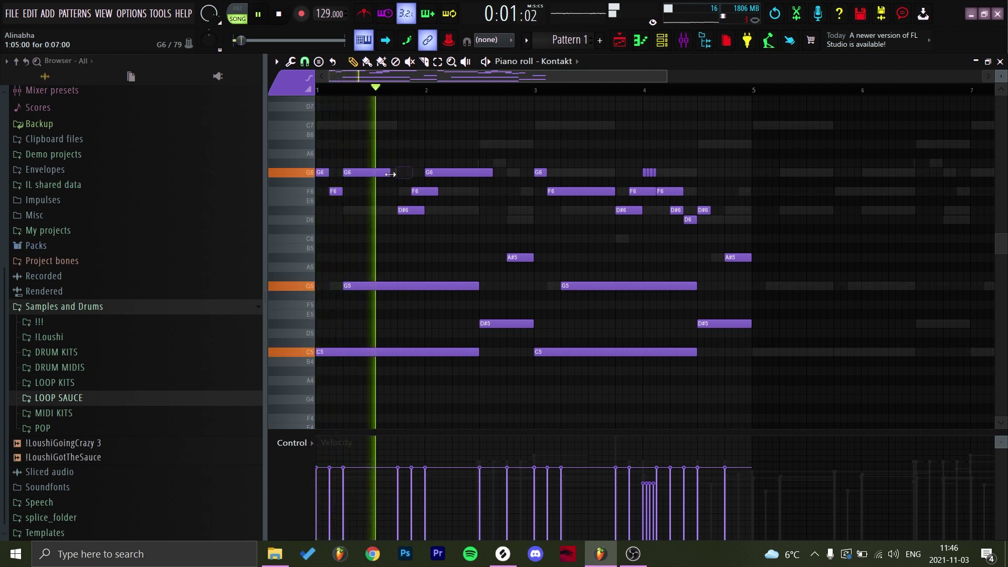
right_click(400, 174)
mouse_move(616, 192)
left_mouse_down()
mouse_move(561, 192)
mouse_move(615, 172)
left_mouse_up()
left_click(563, 173)
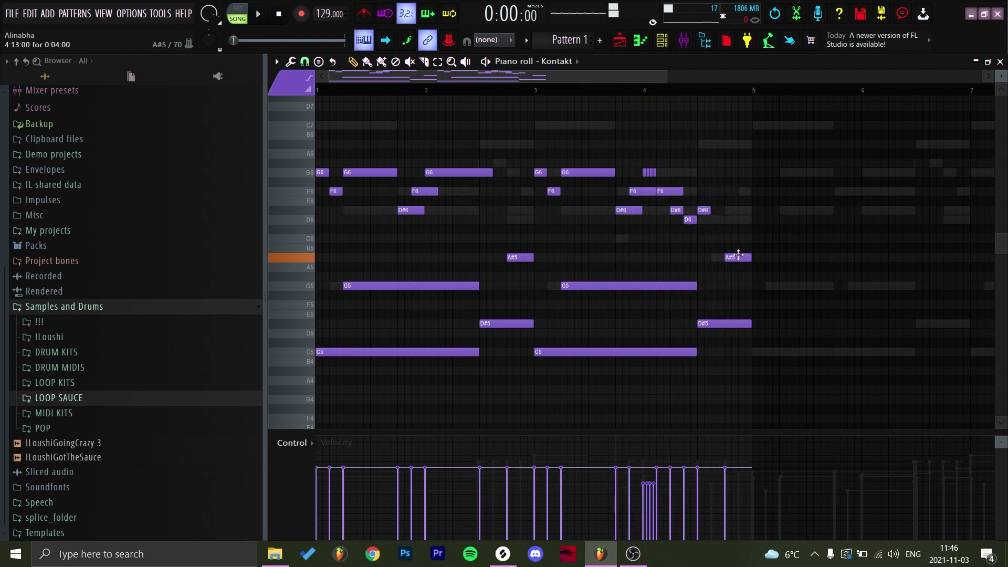
Step: Extend the last D#6 in bar 4 to one beat and add a one-beat A#6 at step 13
left_click(728, 225, "ctrl")
left_click_drag(710, 210, 725, 210)
Step: Duplicate the four-bar phrase into bars 5 to 8 and deselect the notes
key("ctrl+b")
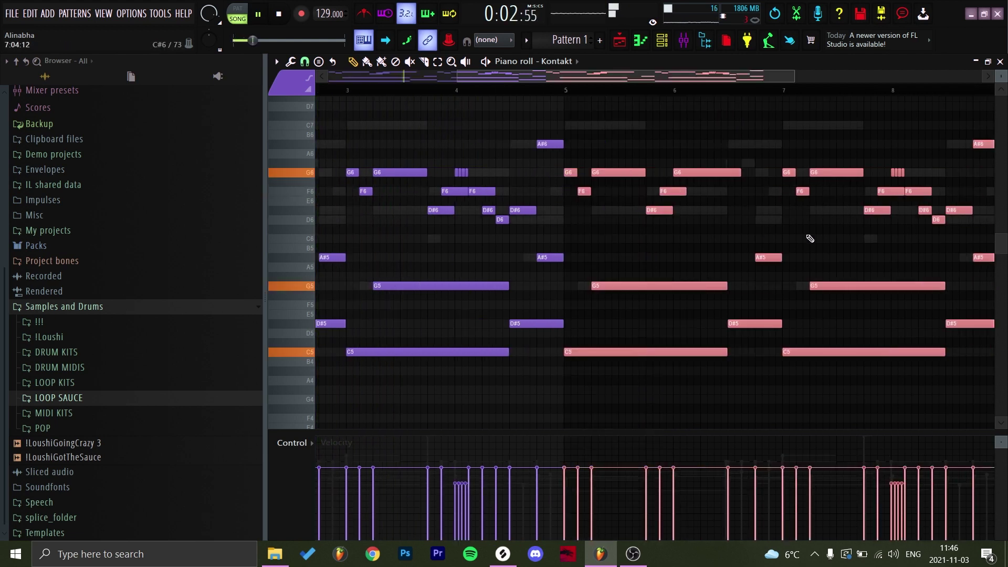
right_click(742, 101, "ctrl")
right_click(746, 114, "ctrl")
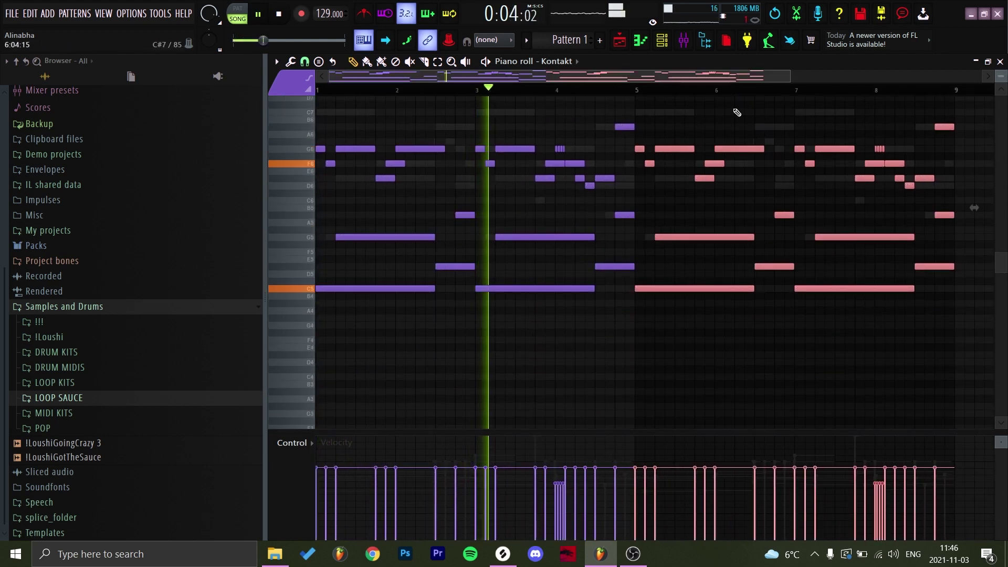
left_click(688, 389)
scroll(691, 390, "up", 1)
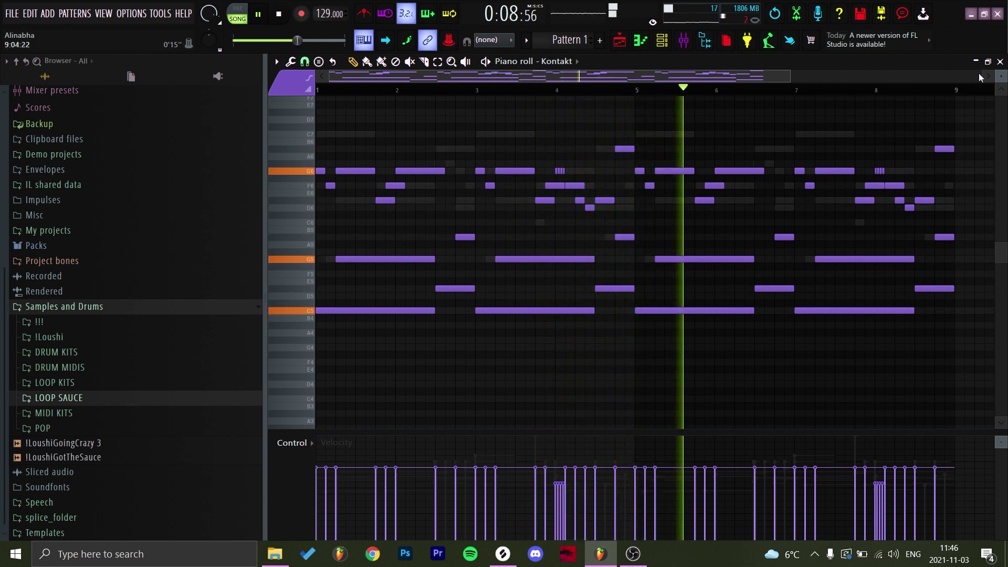
Step: Close the piano roll and turn off solo on the Kontakt channel so that all channels play together
left_click(1000, 61)
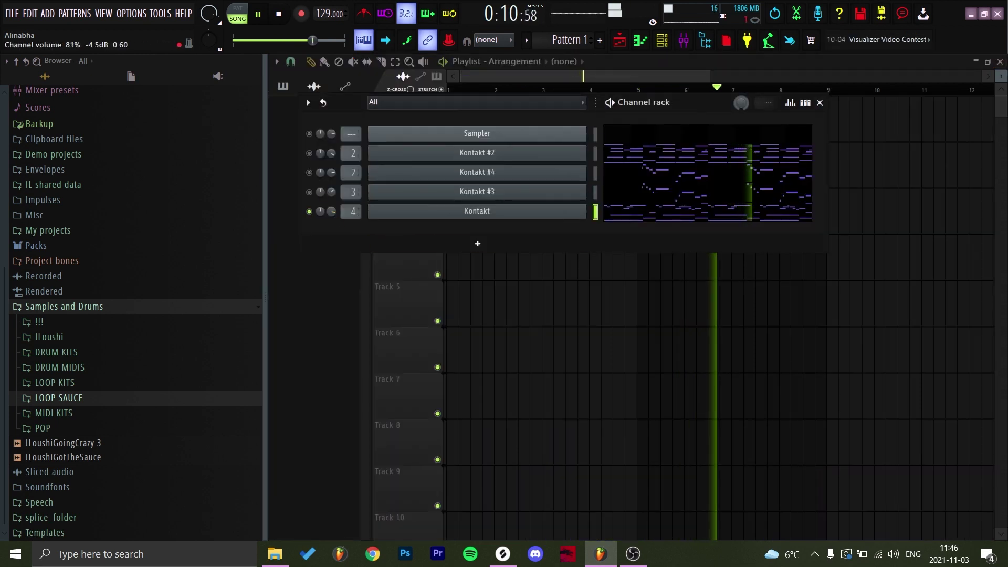
right_click(310, 213)
left_click(329, 223)
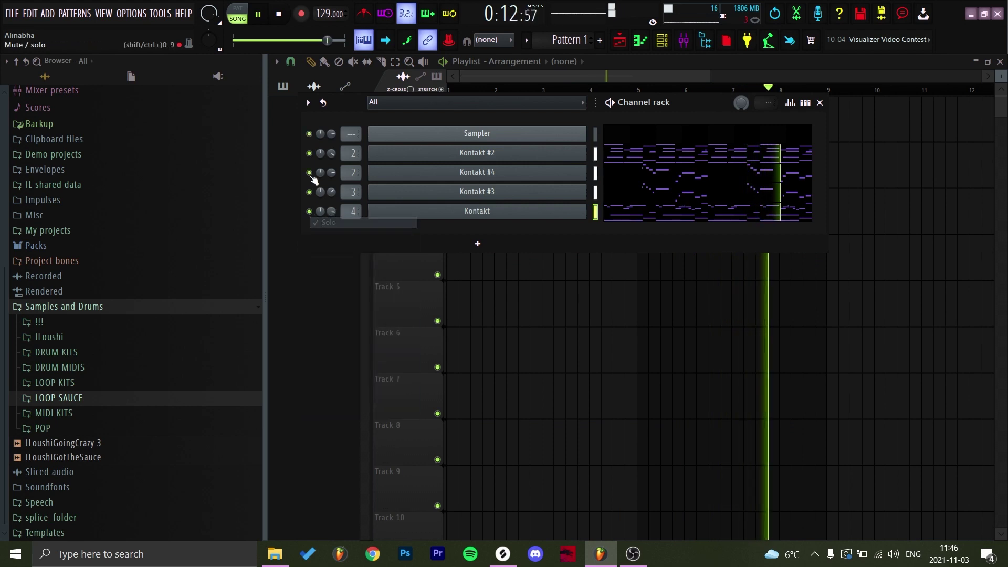